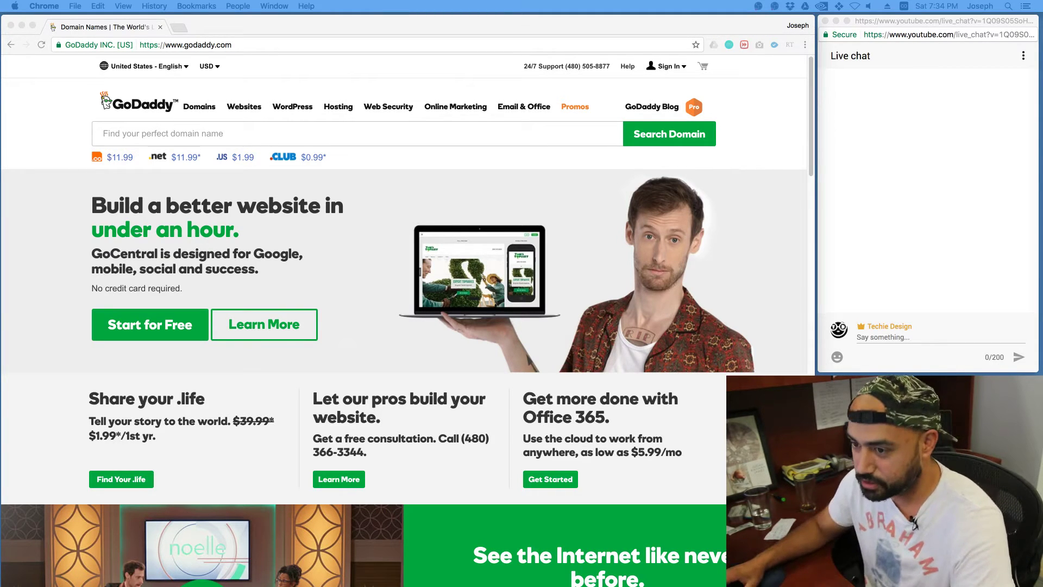
# - Sign in to the existing GoDaddy account as a registered user
pyautogui.click(667, 66)
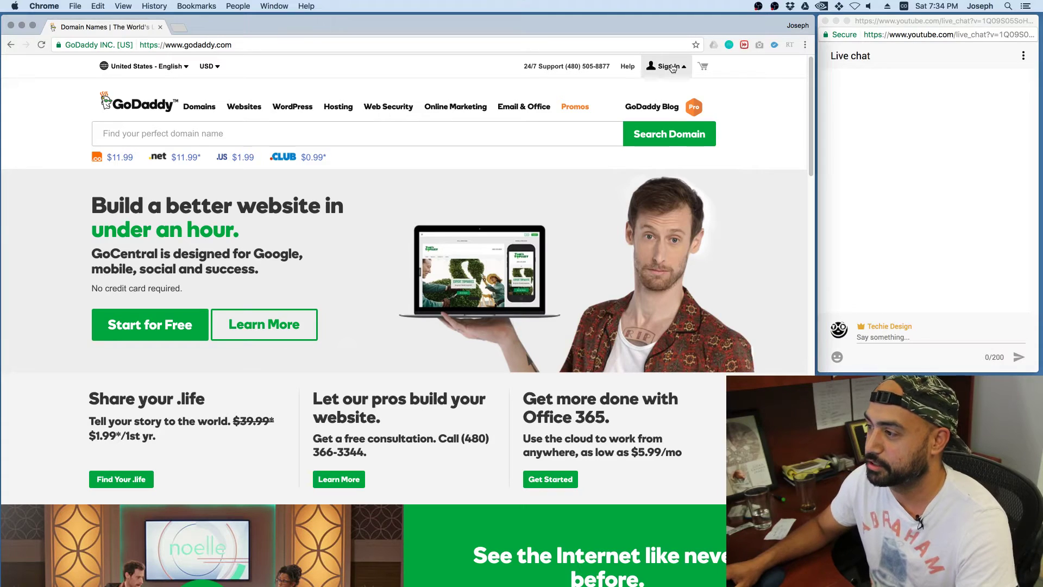
pyautogui.click(574, 156)
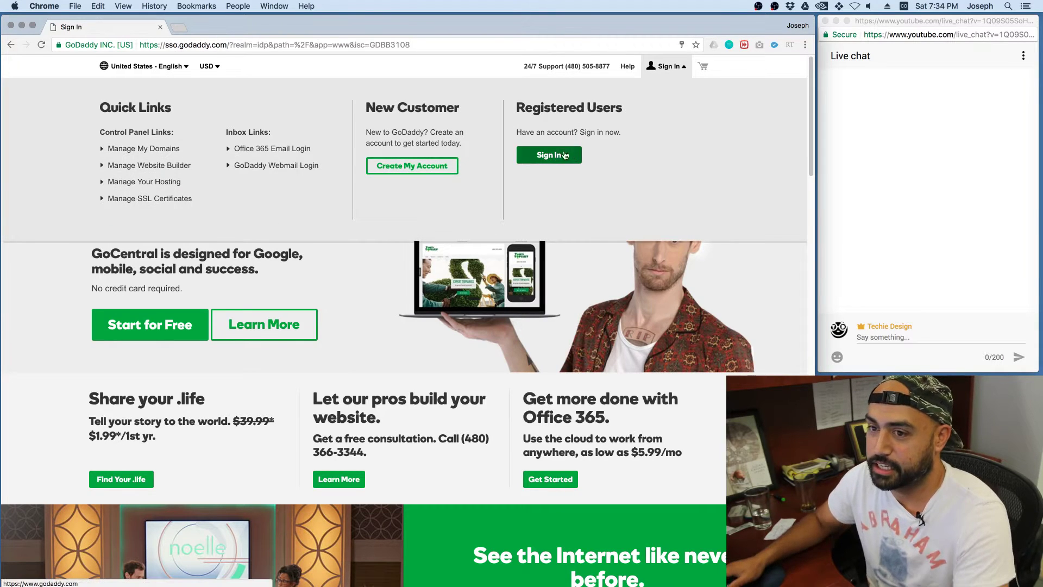
pyautogui.click(580, 422)
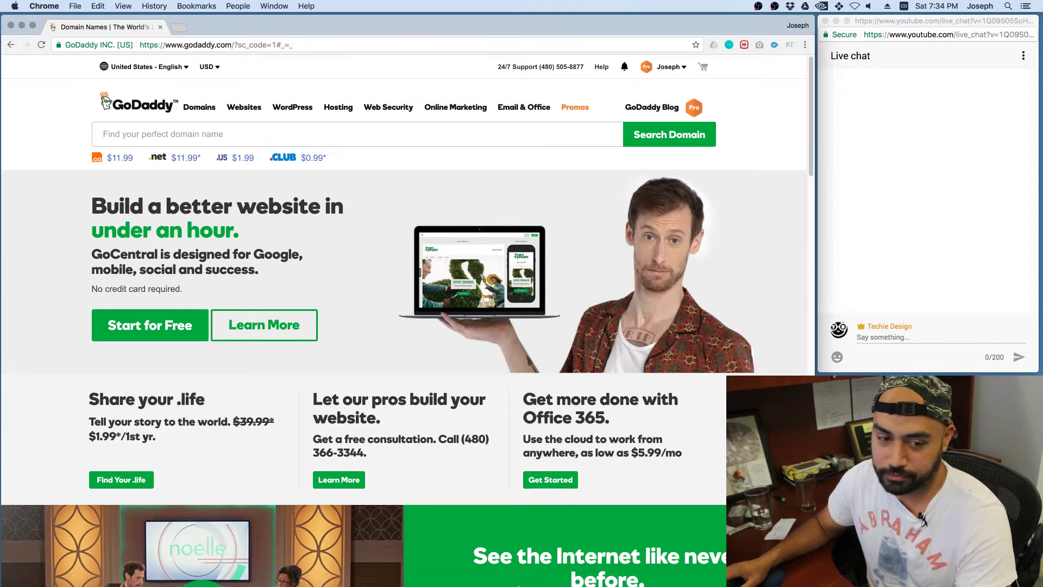
# - Switch to System Preferences, set the cursor size to Large in the Accessibility display settings, and close the window
pyautogui.click(576, 579)
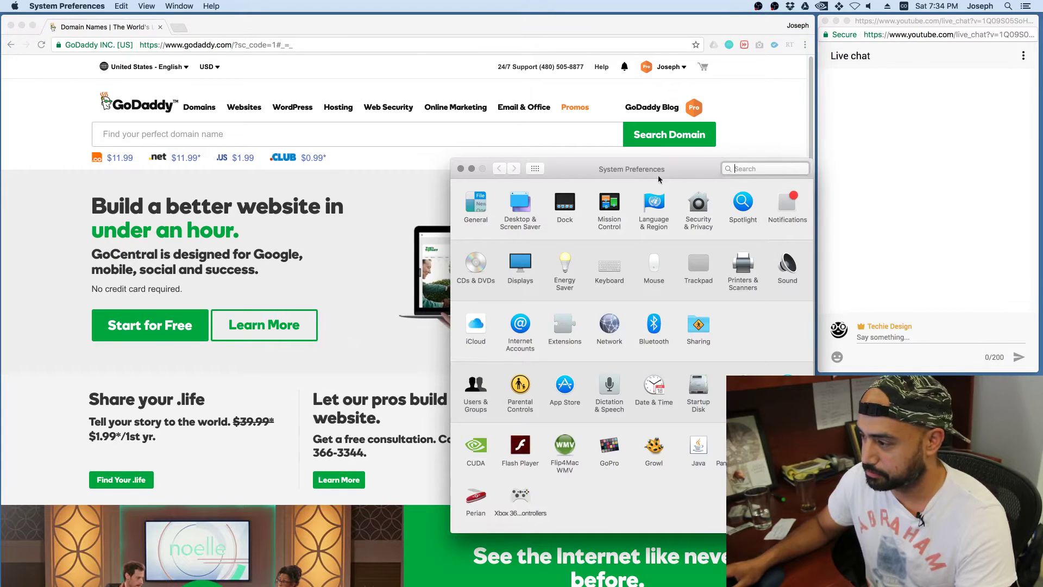
pyautogui.moveTo(650, 170); pyautogui.dragTo(549, 139)
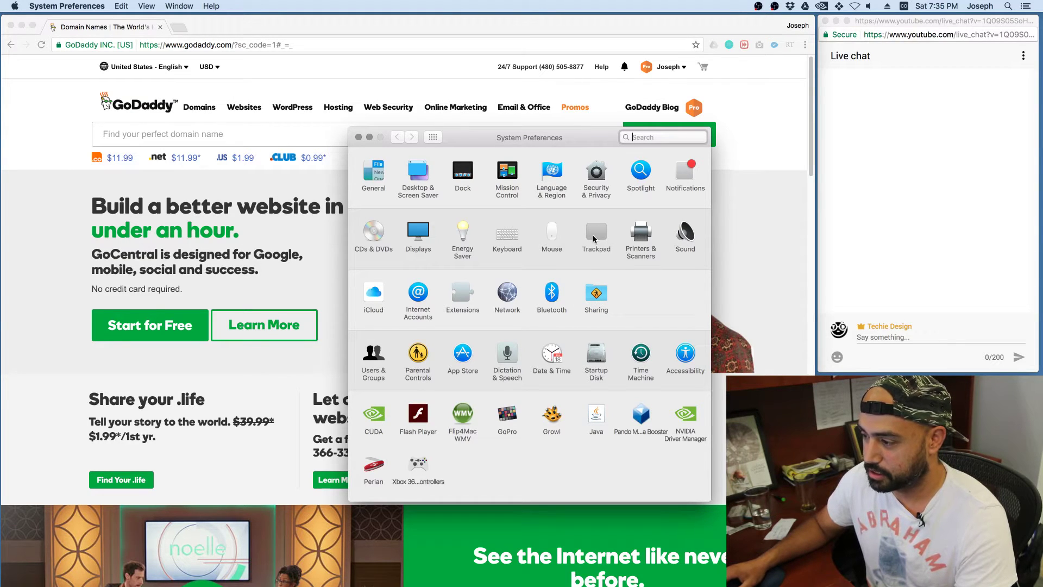
pyautogui.click(546, 236)
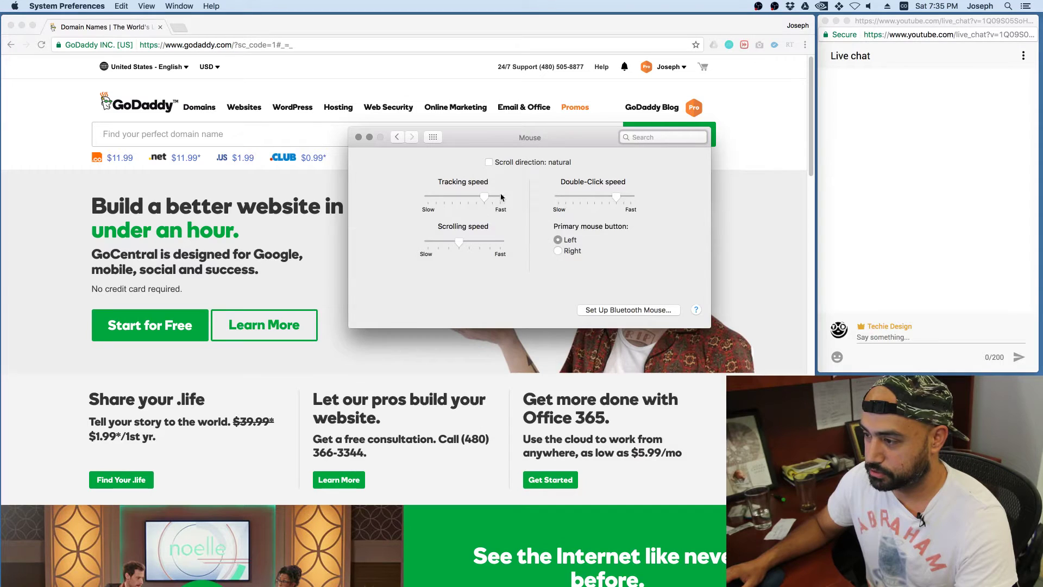
pyautogui.click(396, 138)
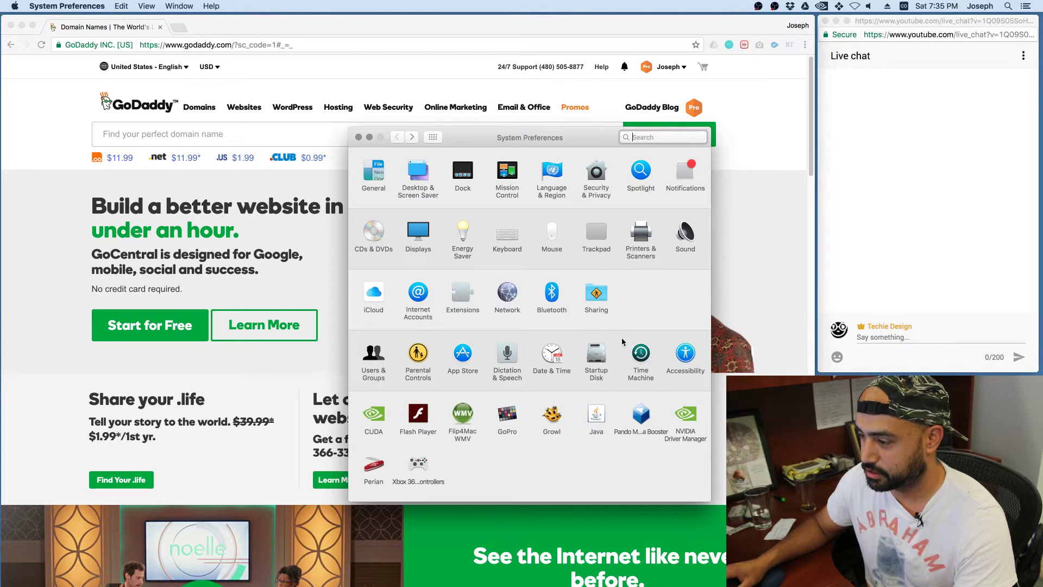
pyautogui.click(687, 358)
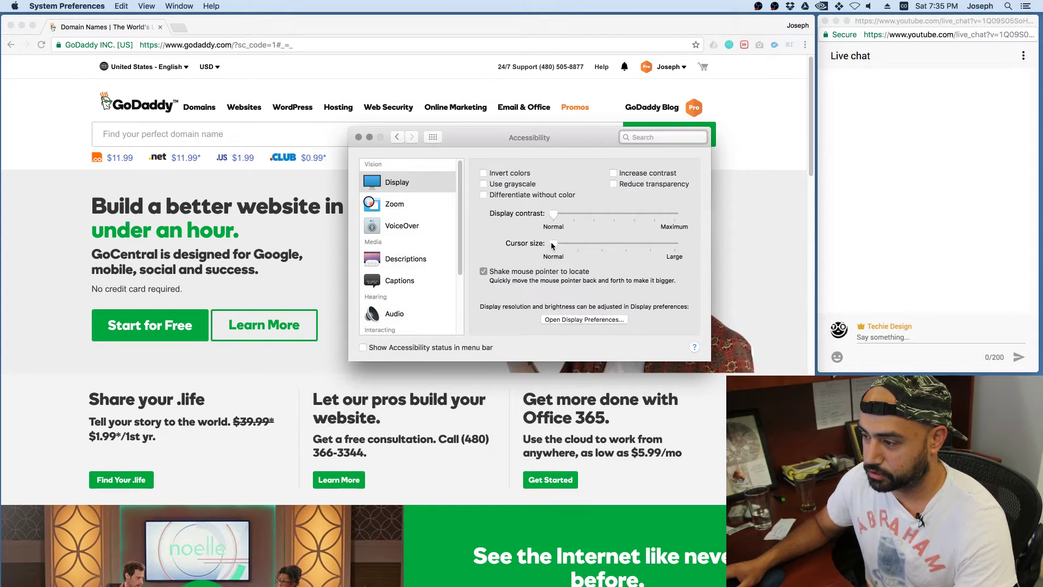
pyautogui.moveTo(553, 244); pyautogui.dragTo(908, 275)
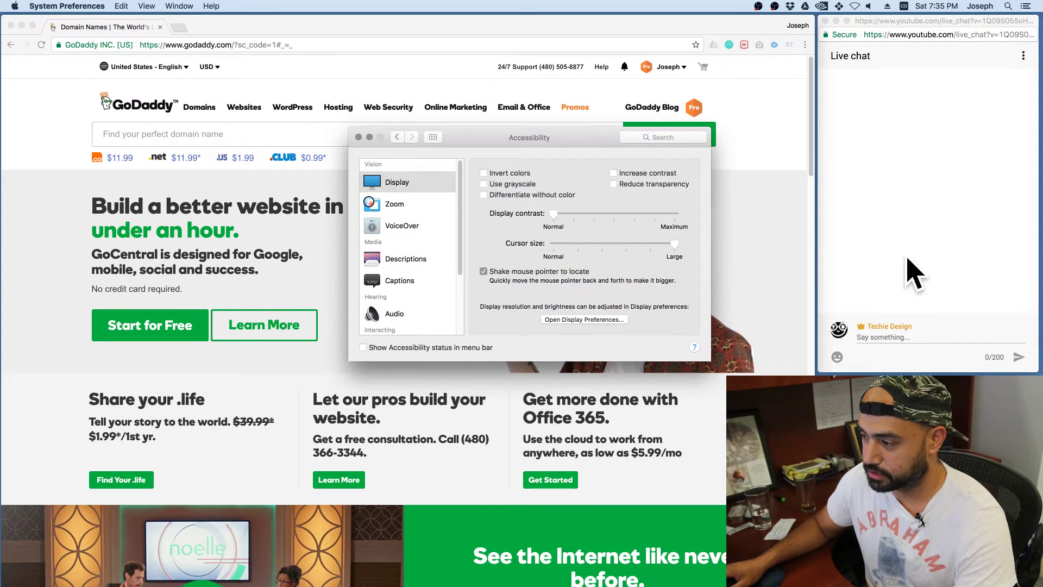
pyautogui.click(359, 137)
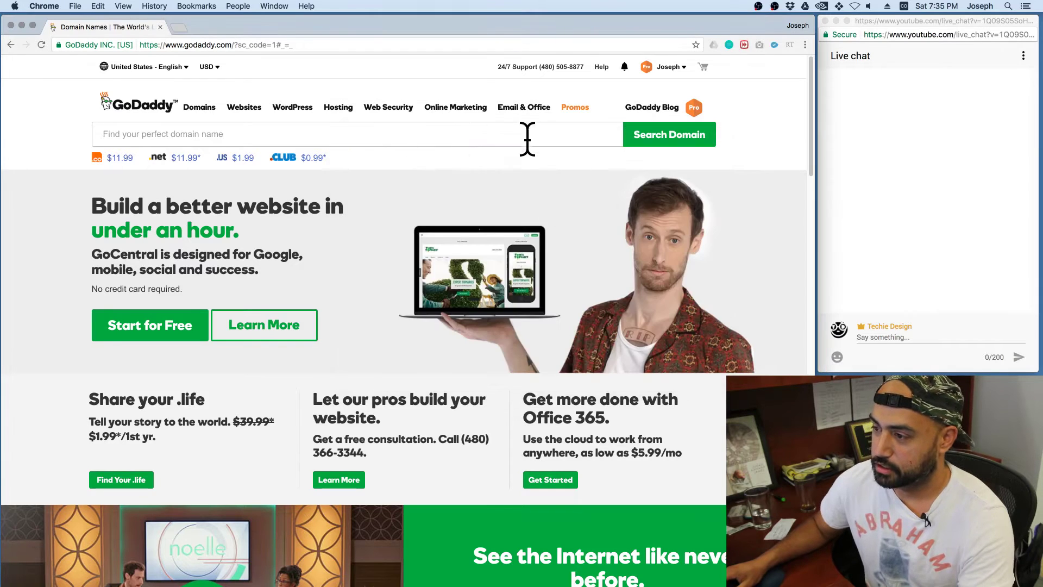
# - Open the Pro Dashboard of the signed-in account and look through the client list
pyautogui.click(668, 67)
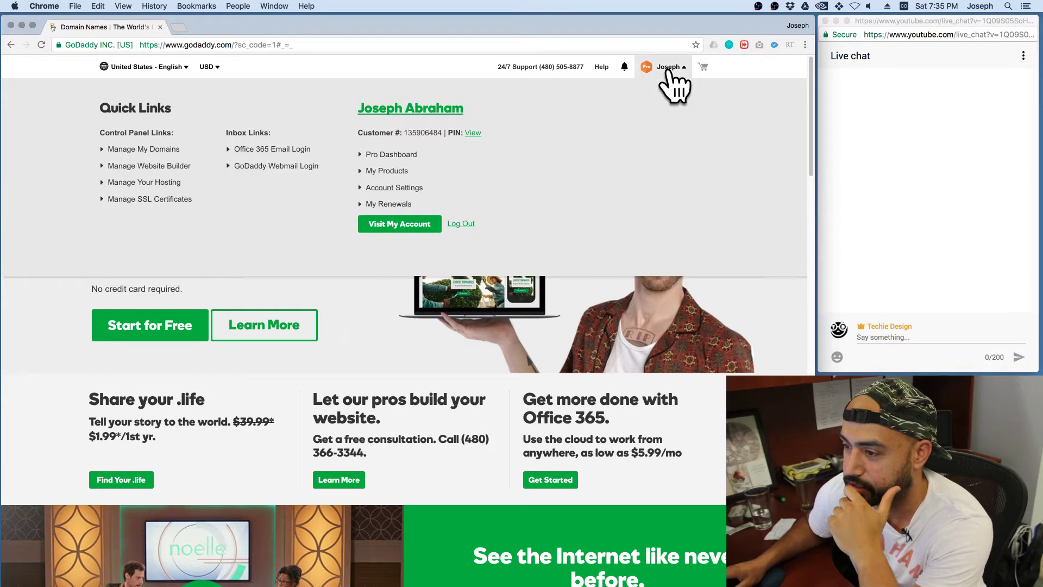
pyautogui.click(392, 157)
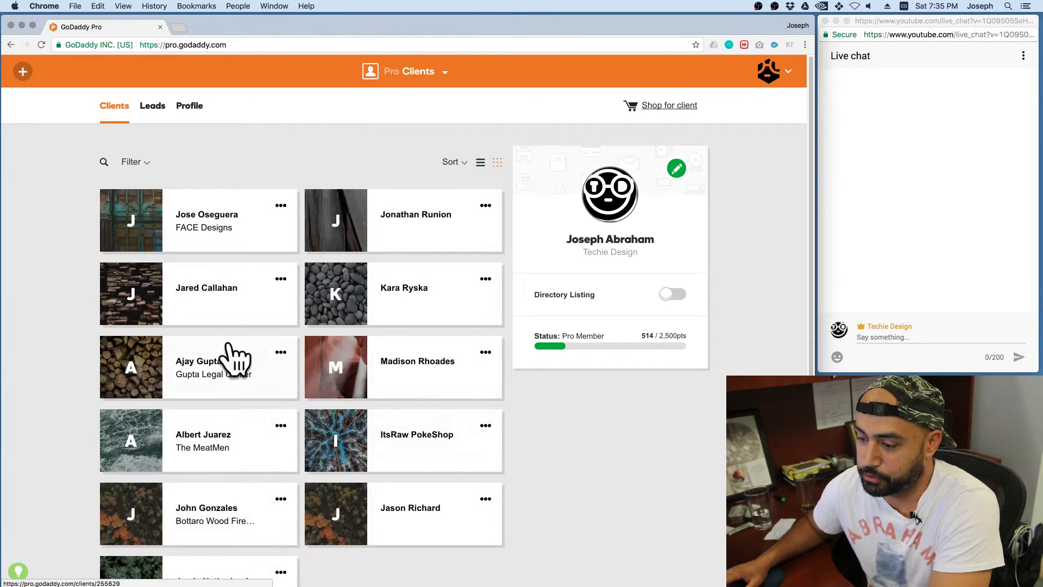
pyautogui.scroll(-2, 343, 251)
pyautogui.scroll(-2, 348, 263)
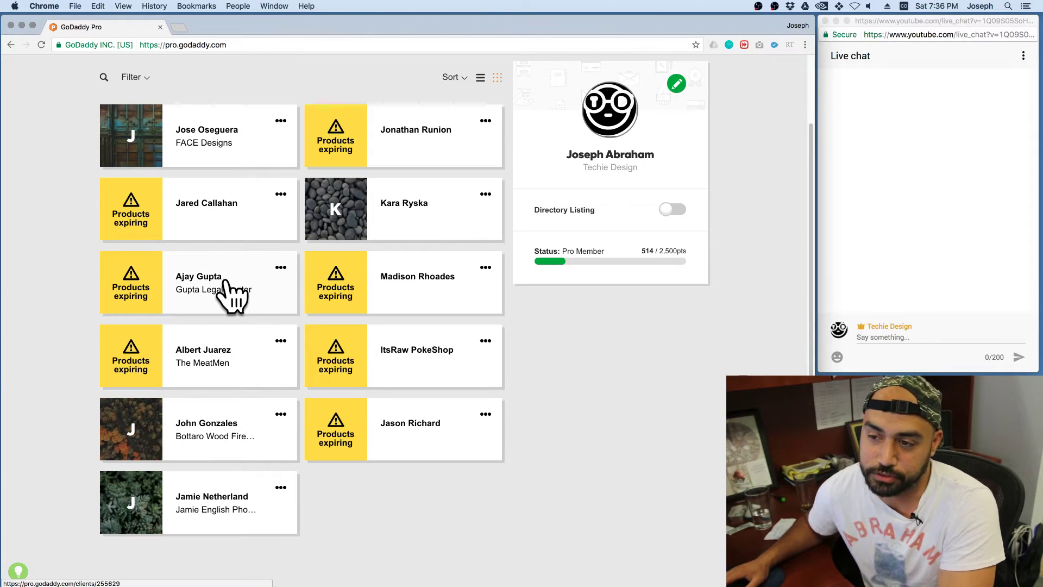
pyautogui.scroll(3, 409, 268)
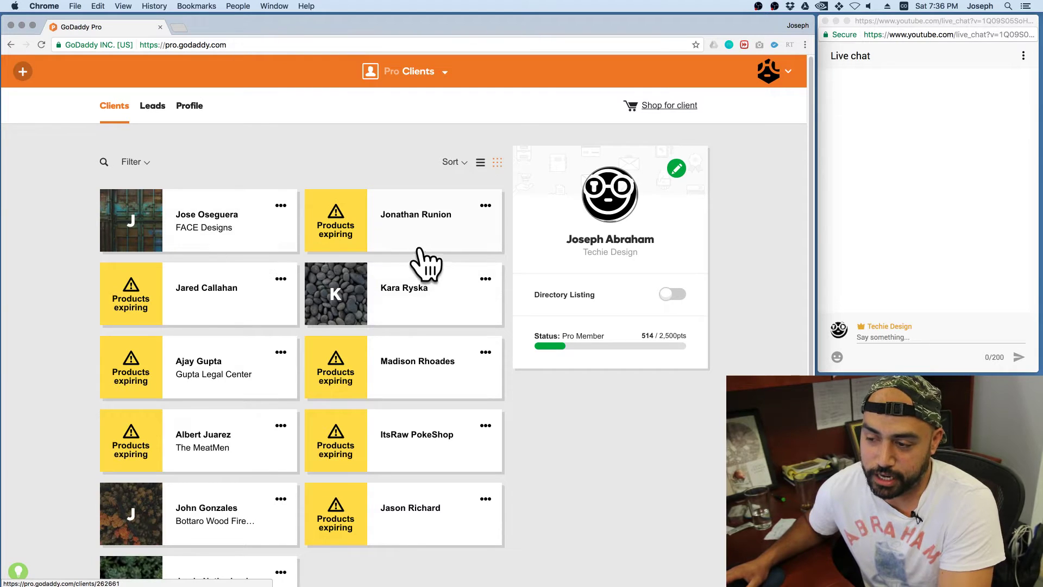
pyautogui.scroll(-3, 438, 330)
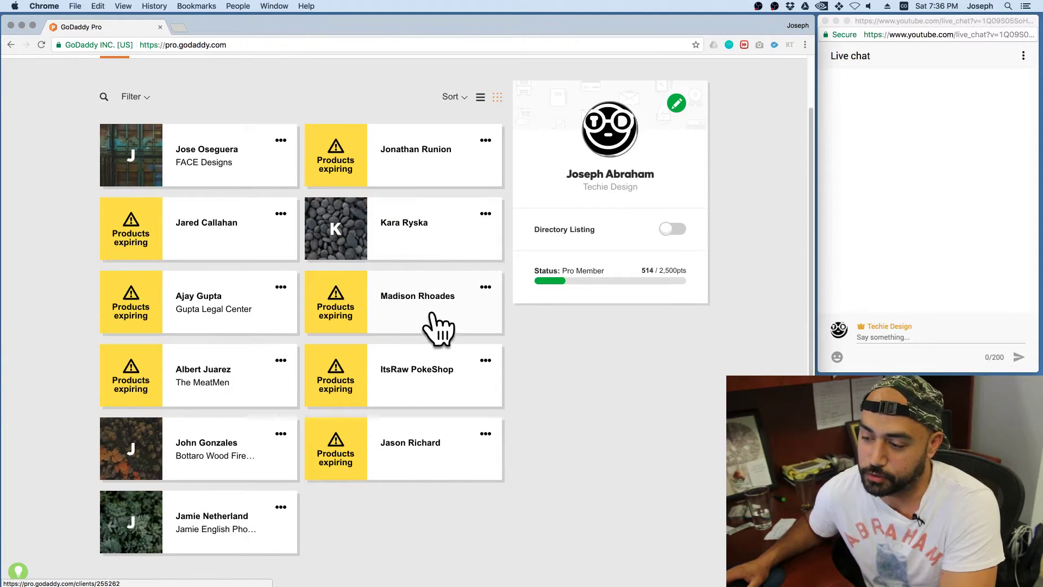
# - Open the record of the last client in the list and log in as that client
pyautogui.click(230, 516)
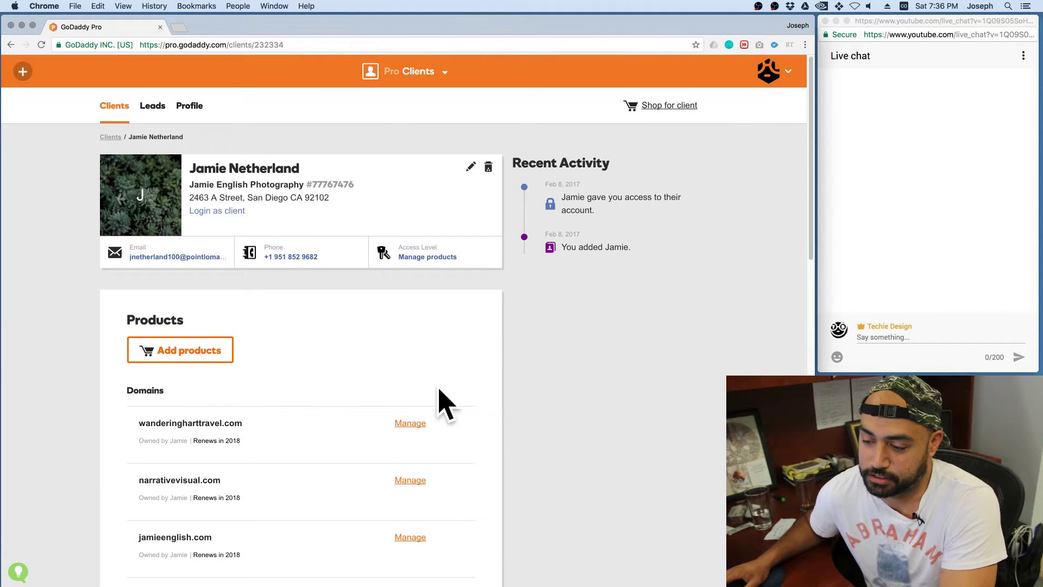
pyautogui.scroll(-5, 309, 374)
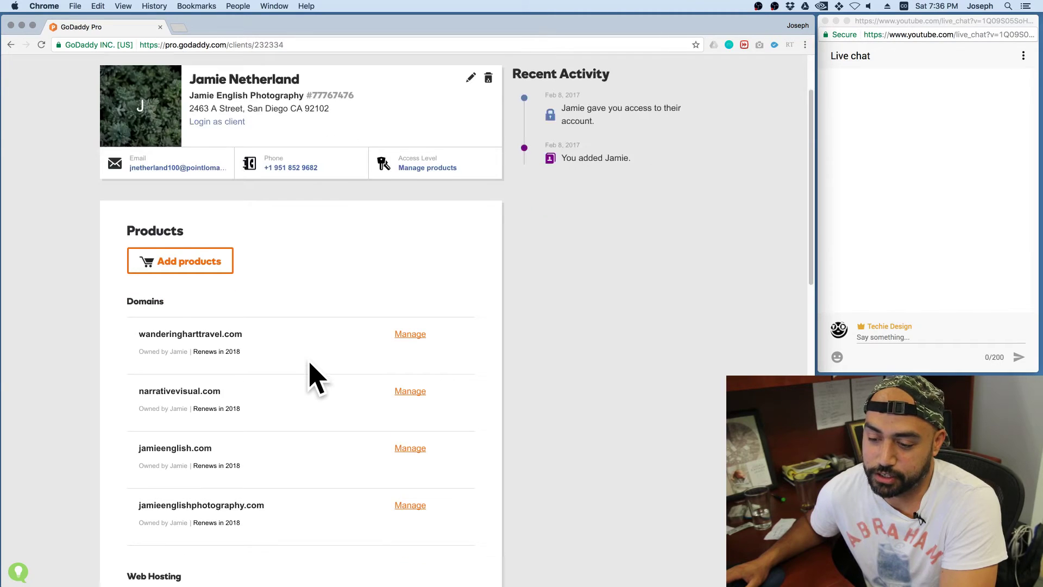
pyautogui.scroll(-4, 312, 373)
pyautogui.scroll(8, 314, 375)
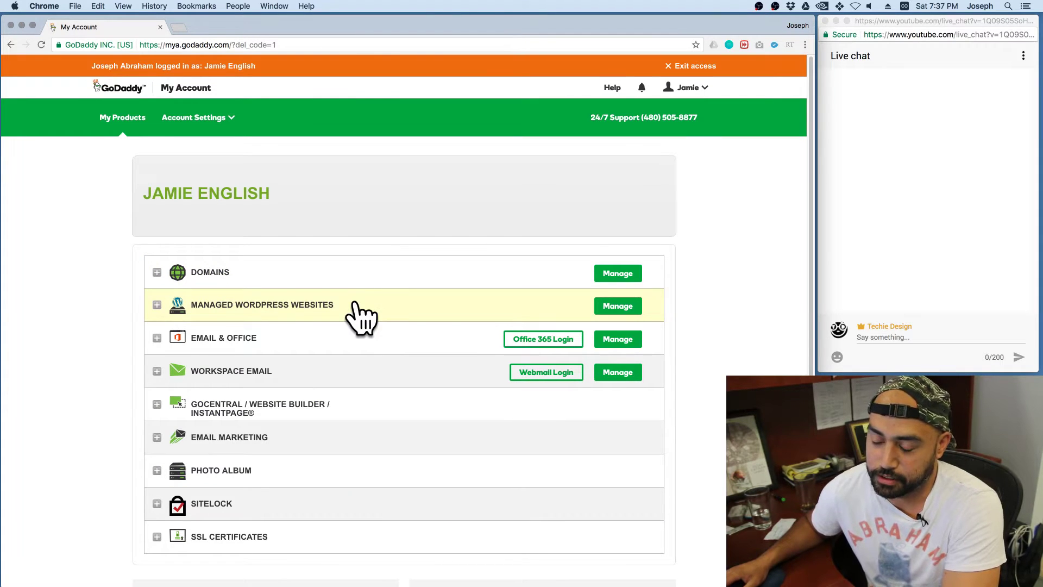
# - Examine the plan and expiration date listed under the client's Managed WordPress Websites, and collapse the section again
pyautogui.click(354, 315)
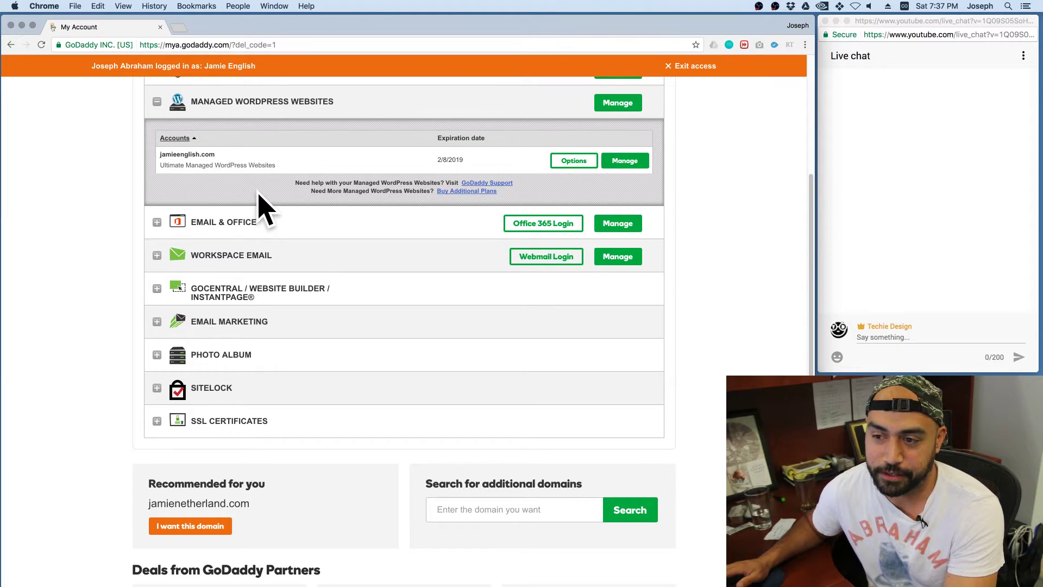
pyautogui.scroll(1, 257, 198)
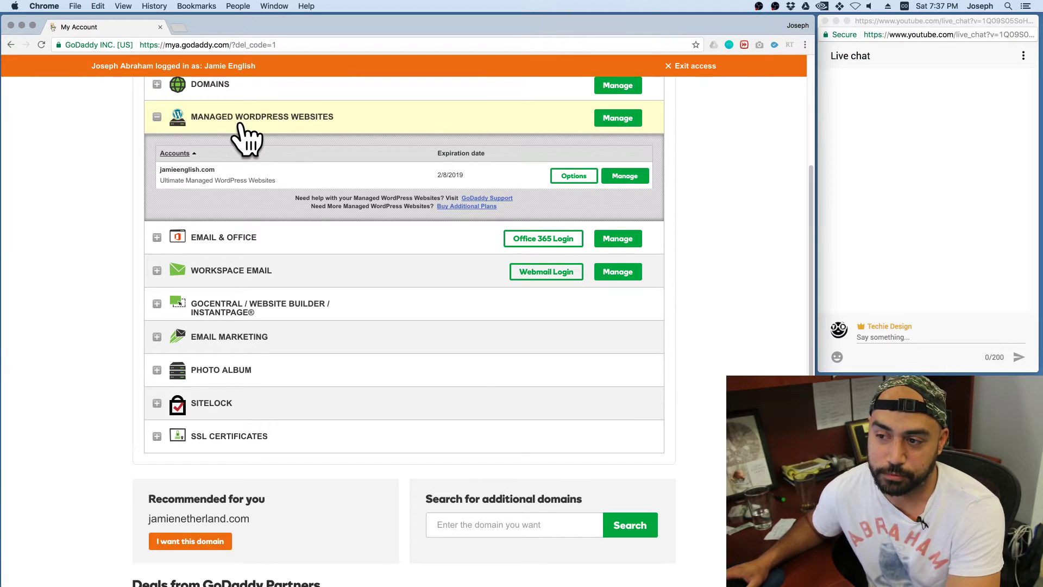
pyautogui.scroll(5, 241, 125)
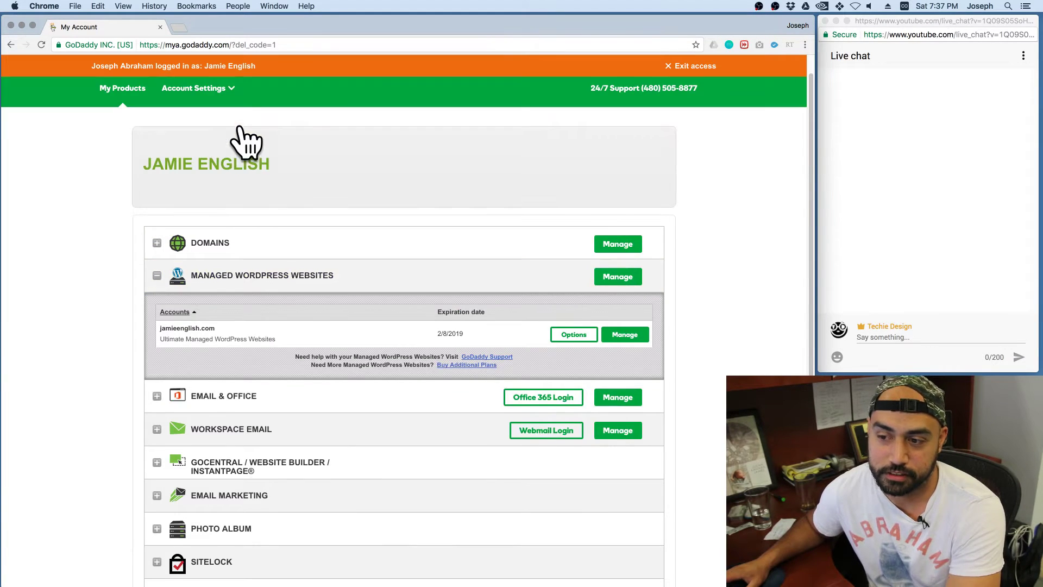
pyautogui.click(274, 271)
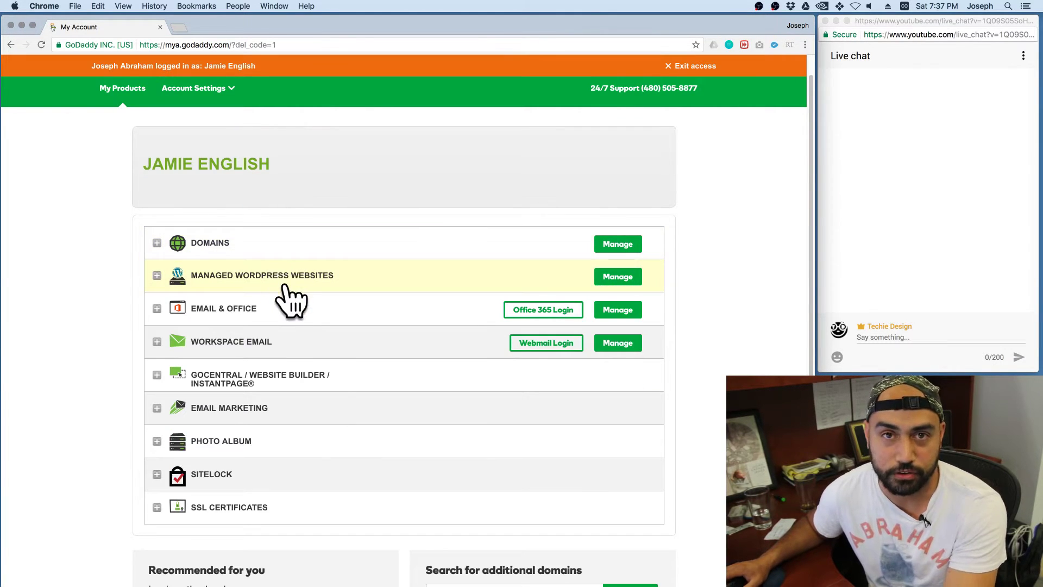
pyautogui.click(300, 280)
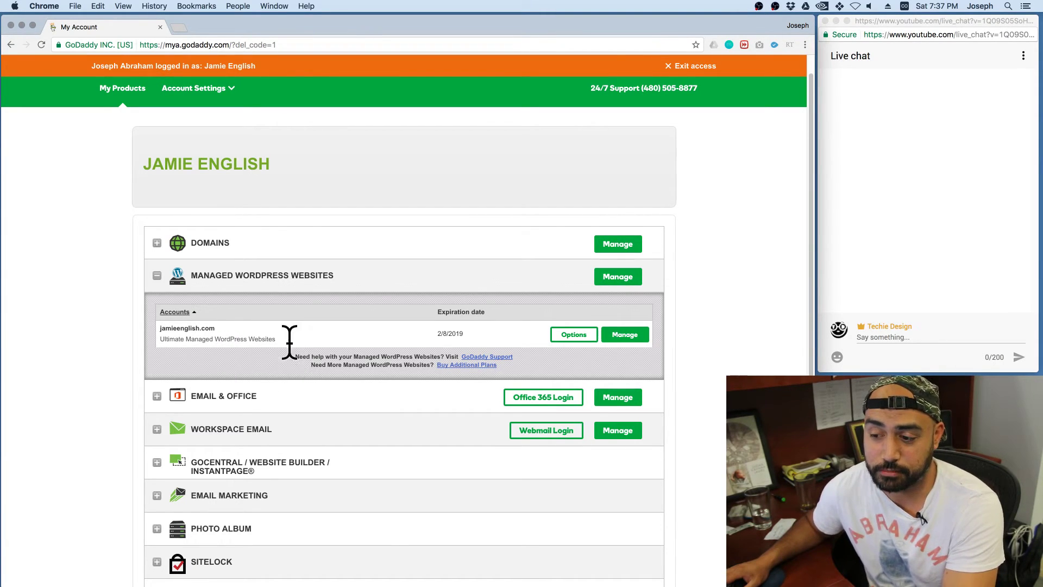
pyautogui.moveTo(289, 341); pyautogui.dragTo(161, 328)
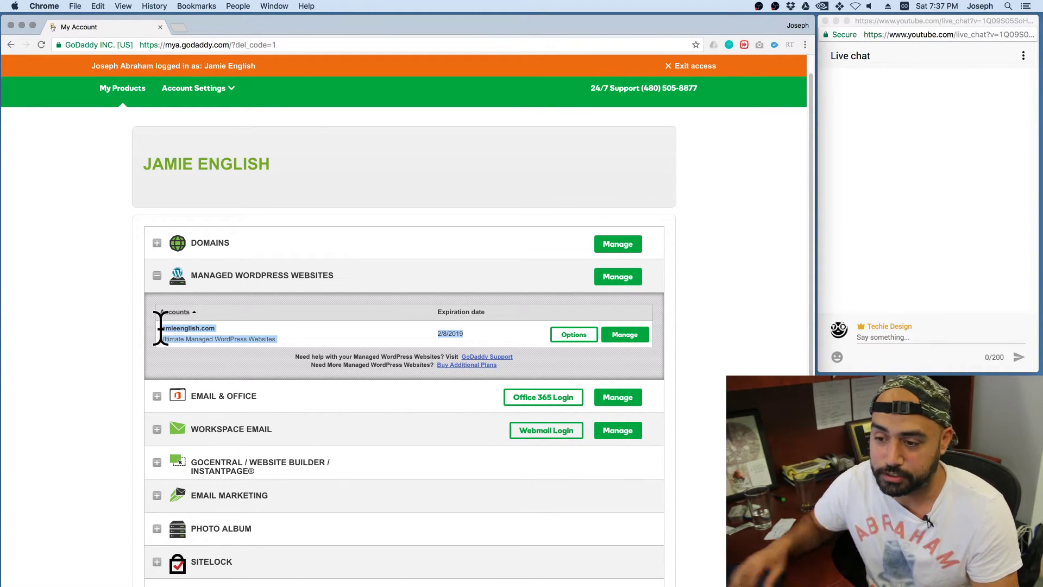
pyautogui.click(246, 276)
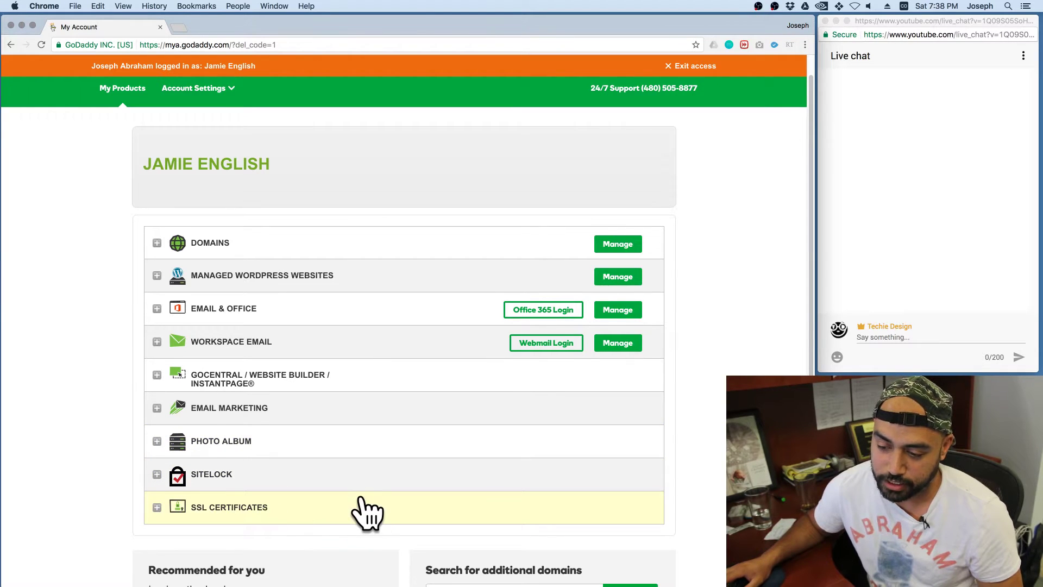
# - Expand the client's SSL Certificates to examine the certificate and its expiration date
pyautogui.scroll(-1, 262, 469)
pyautogui.click(267, 477)
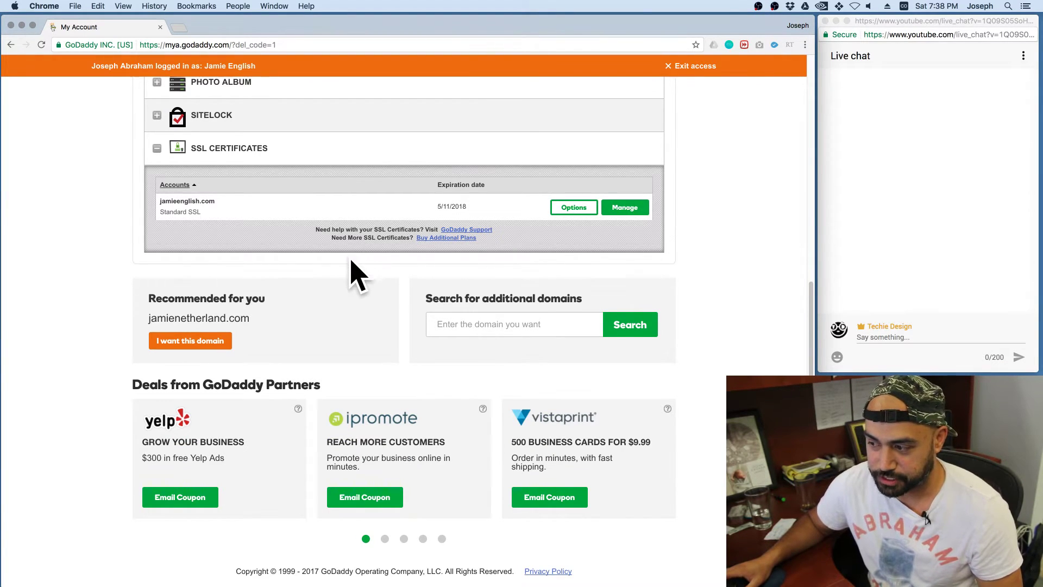
pyautogui.scroll(10, 349, 272)
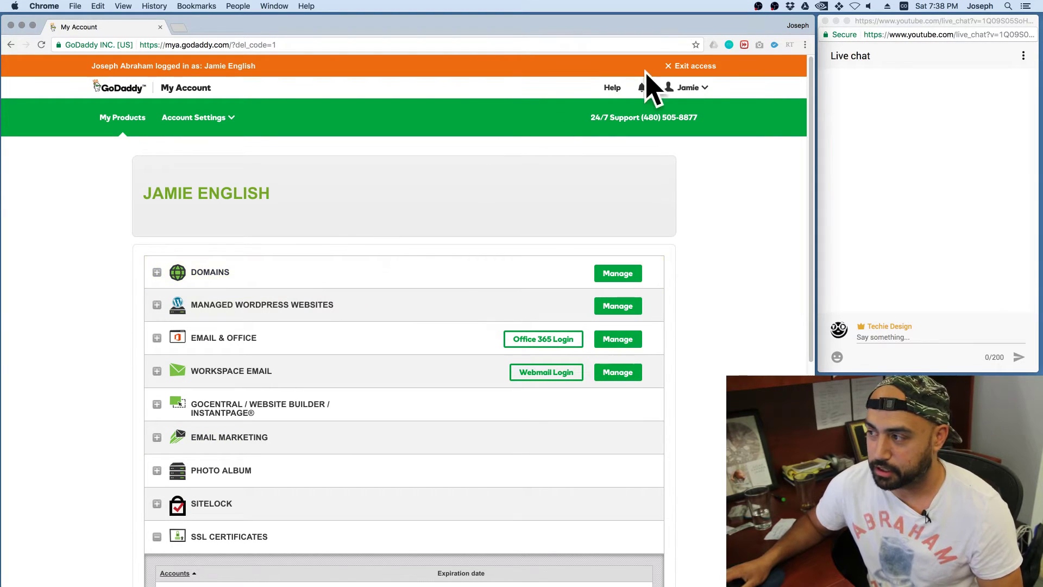
# - Check the customer info and account options available while logged in as the client
pyautogui.click(687, 88)
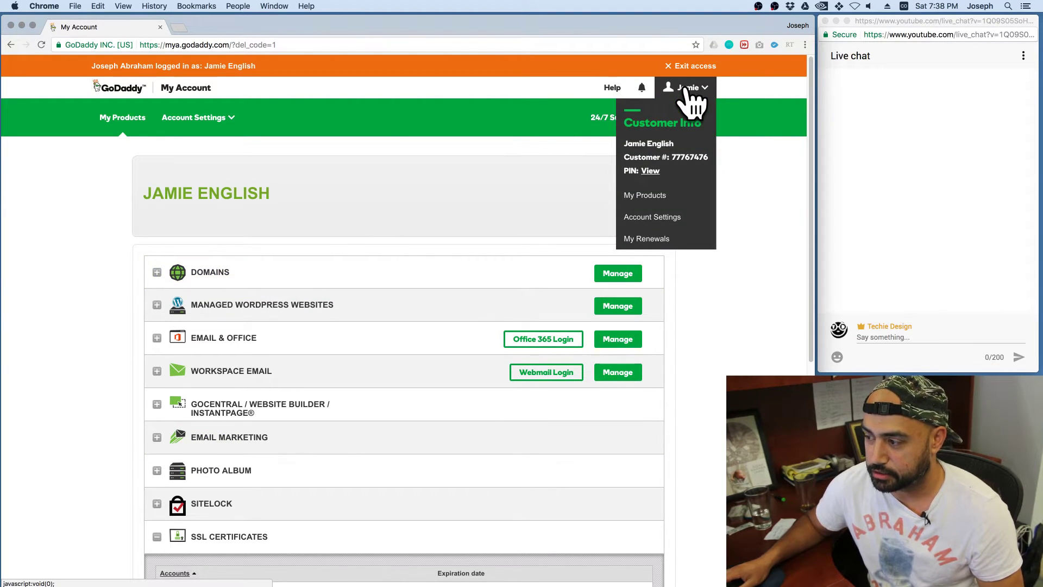
pyautogui.click(687, 89)
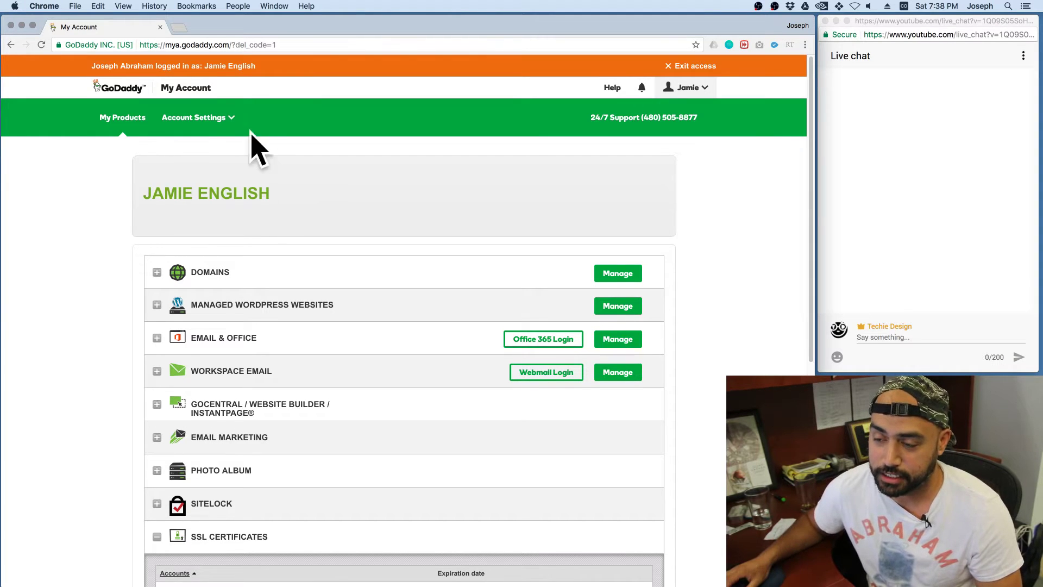
pyautogui.scroll(-1, 501, 206)
pyautogui.scroll(1, 501, 217)
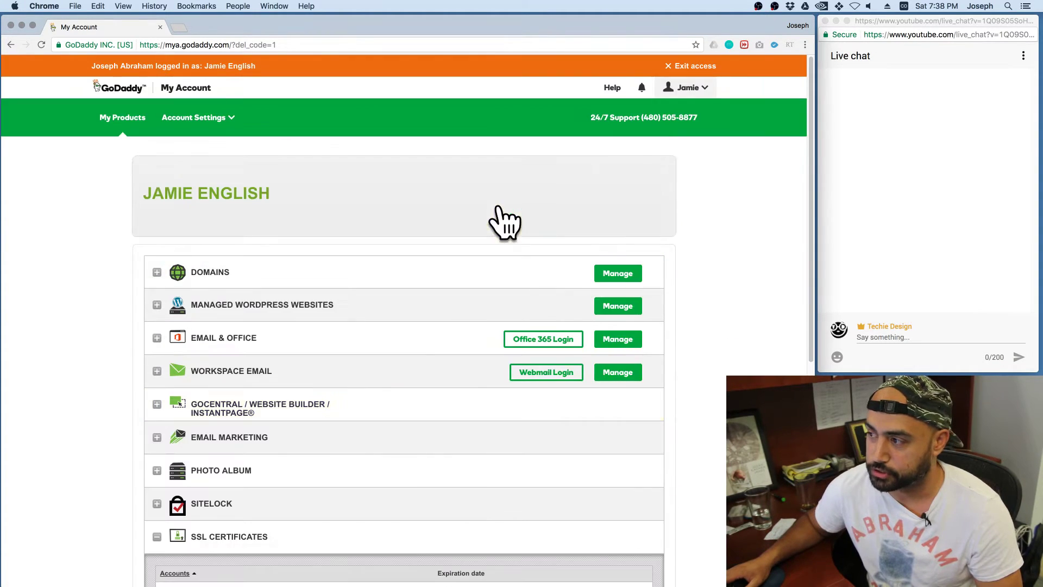
pyautogui.click(685, 88)
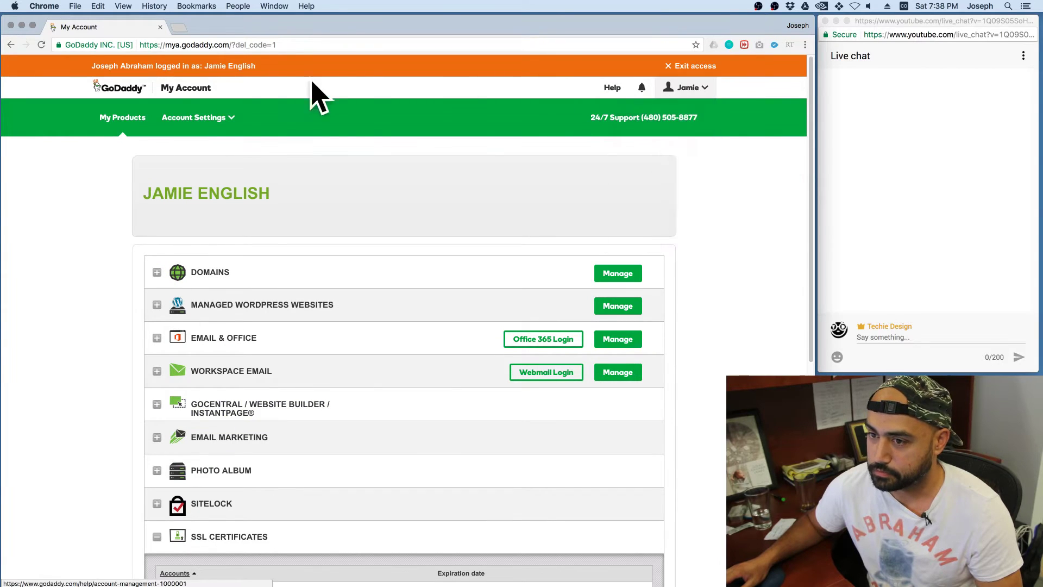
# - Go to Web Hosting from the GoDaddy home page and add the Economy Linux Hosting with cPanel plan to the client's order
pyautogui.click(124, 89)
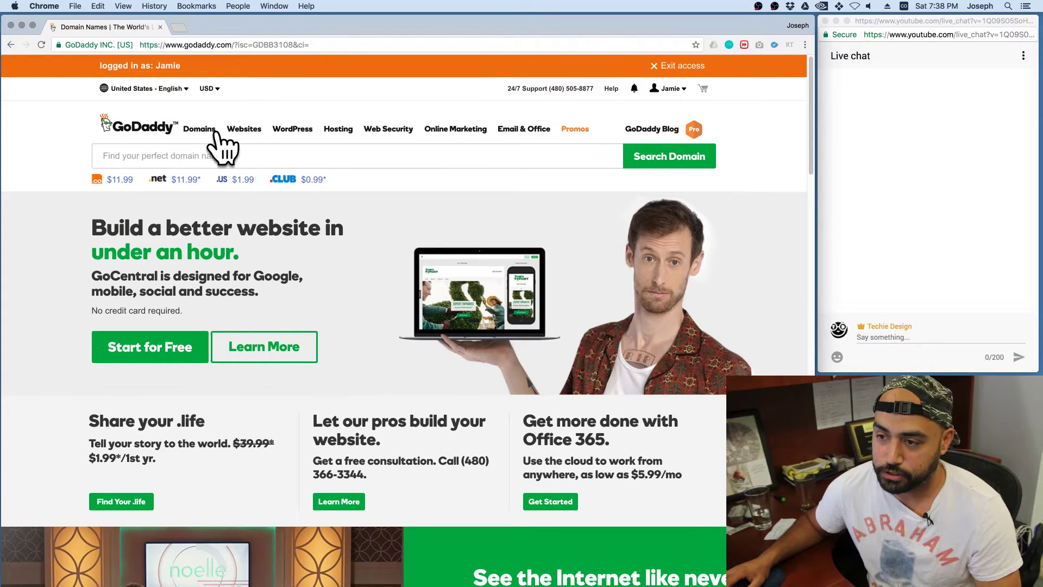
pyautogui.click(333, 130)
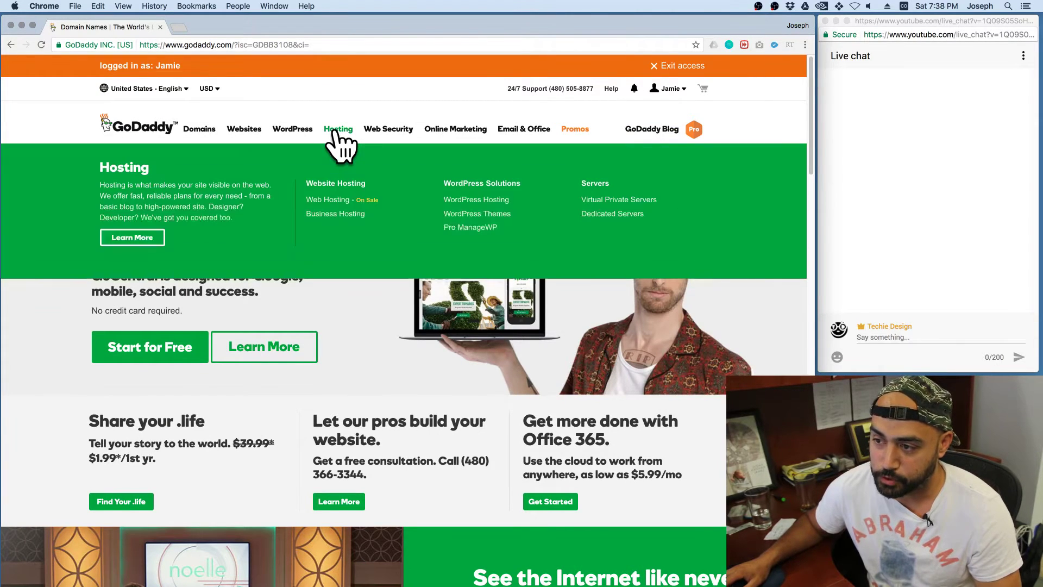
pyautogui.click(336, 206)
pyautogui.scroll(-5, 380, 380)
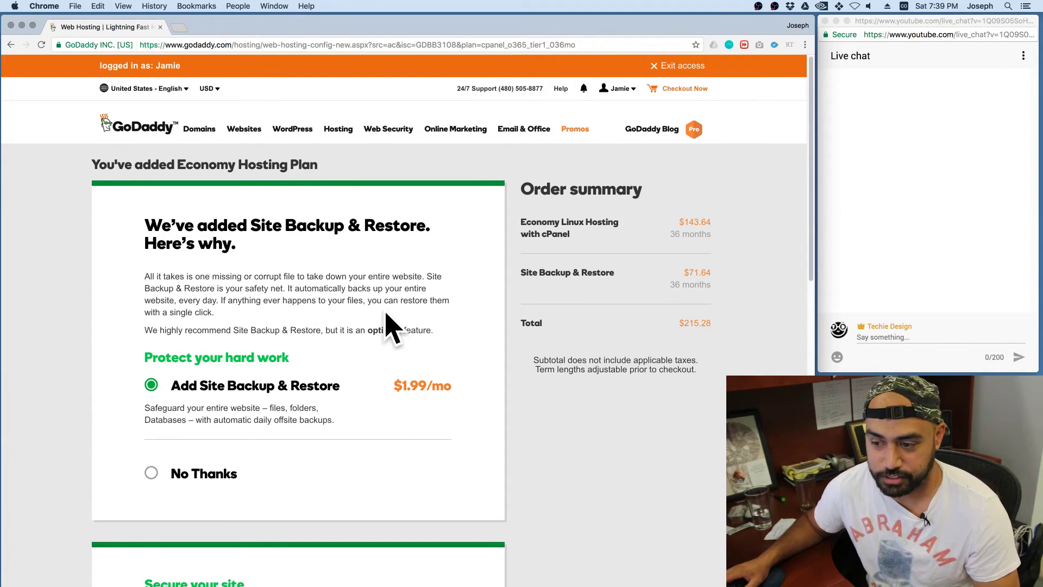
pyautogui.scroll(-3, 337, 326)
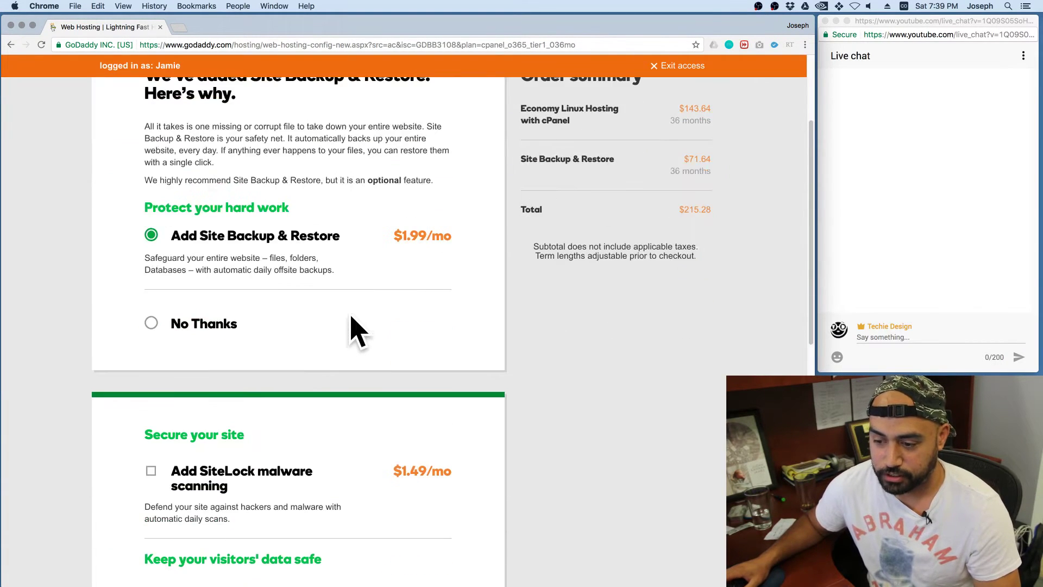
# - Decline Site Backup & Restore and continue the Economy Linux Hosting order without SiteLock malware scanning or a standard SSL Certificate
pyautogui.click(151, 324)
pyautogui.scroll(-7, 217, 364)
pyautogui.scroll(4, 179, 296)
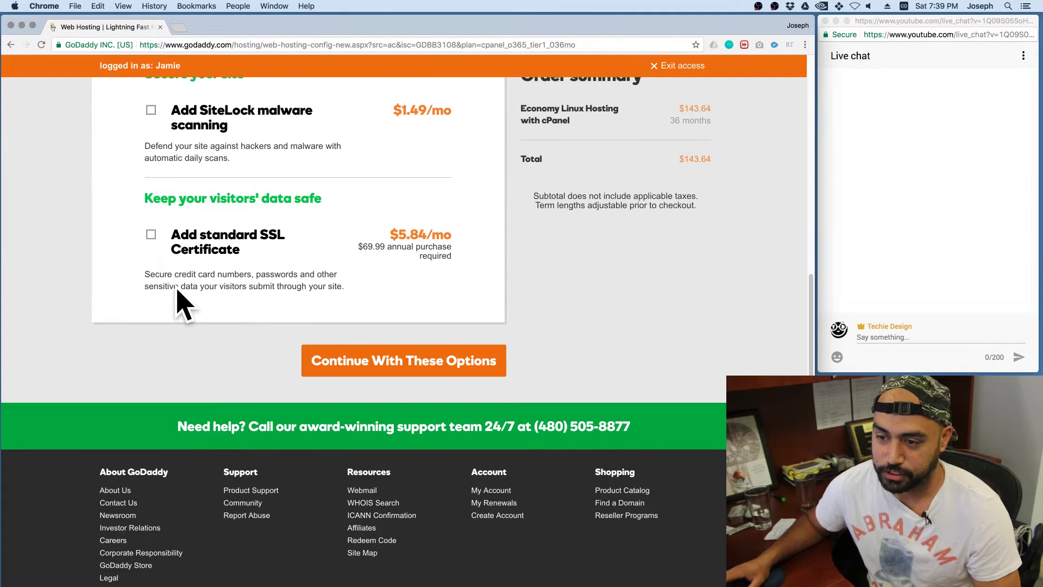
pyautogui.scroll(-4, 487, 362)
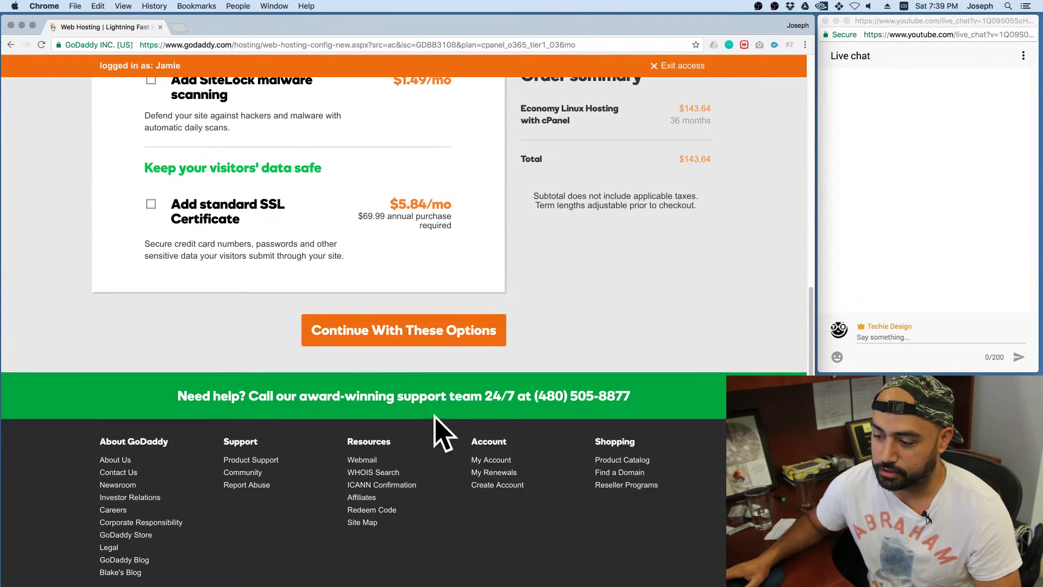
pyautogui.click(429, 342)
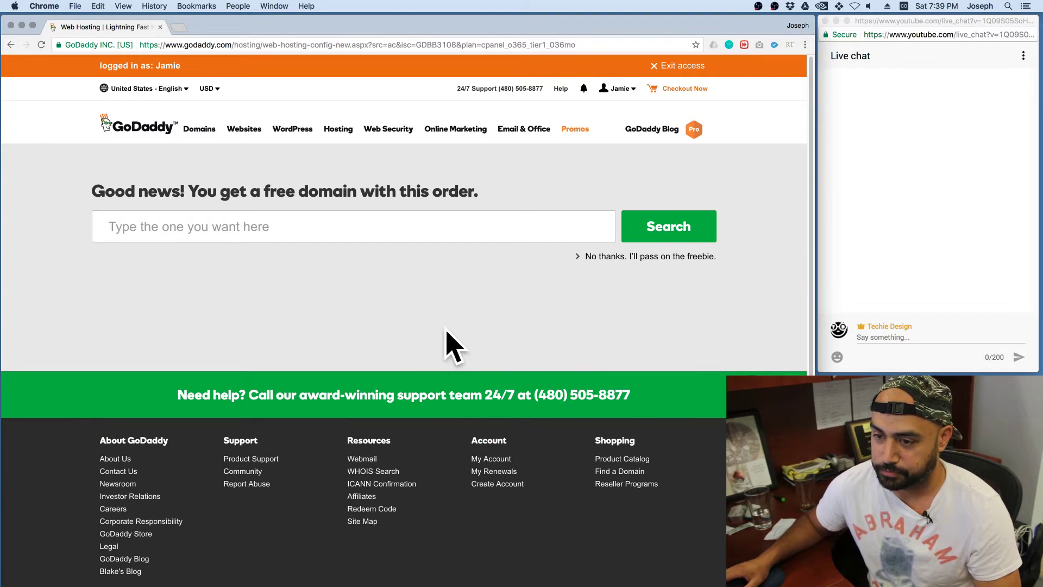
# - Search for jamie.com as the free domain and choose the premium suggestion jamiemac.com to continue to the cart
pyautogui.click(386, 239)
pyautogui.write('jamie.com')
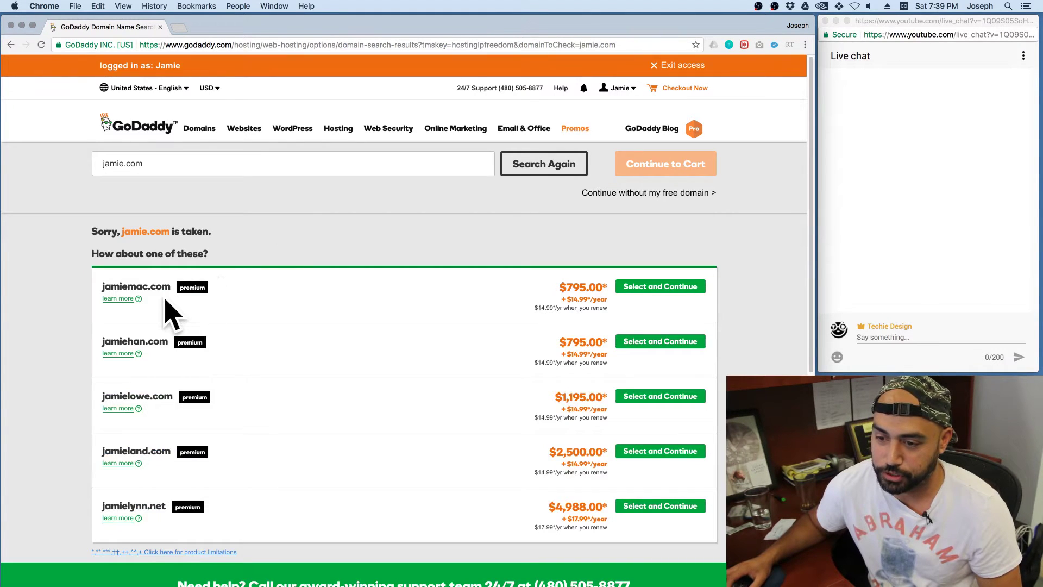
pyautogui.click(651, 293)
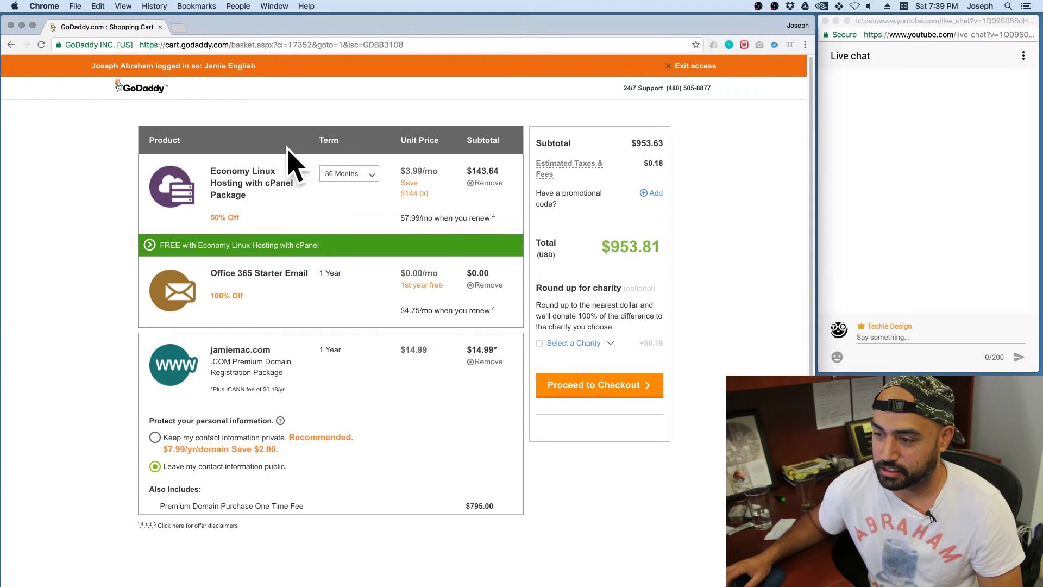
# - Try twice to check out the hosting plan and the jamiemac.com domain on the client's behalf
pyautogui.click(652, 396)
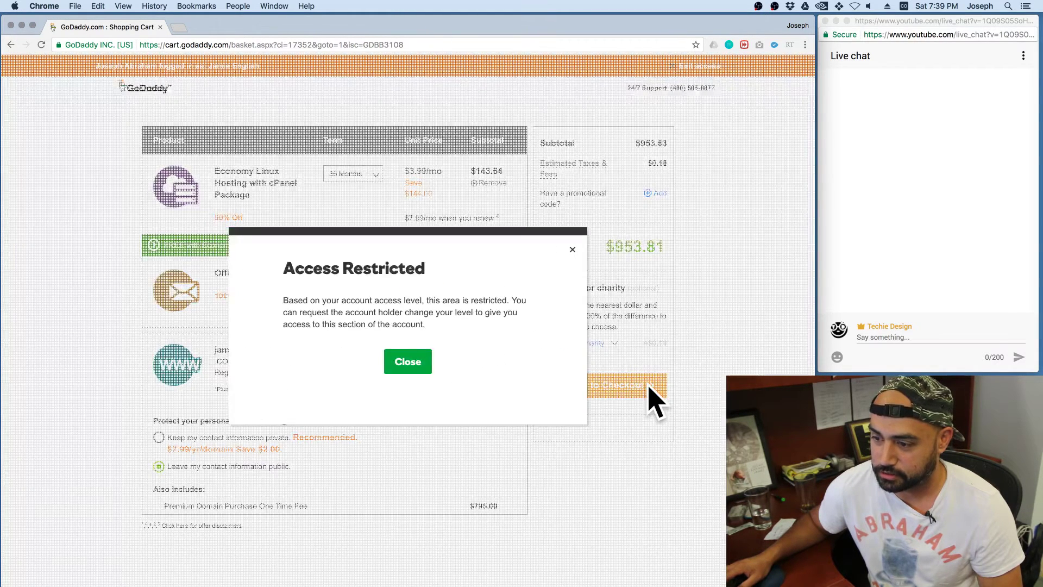
pyautogui.click(412, 365)
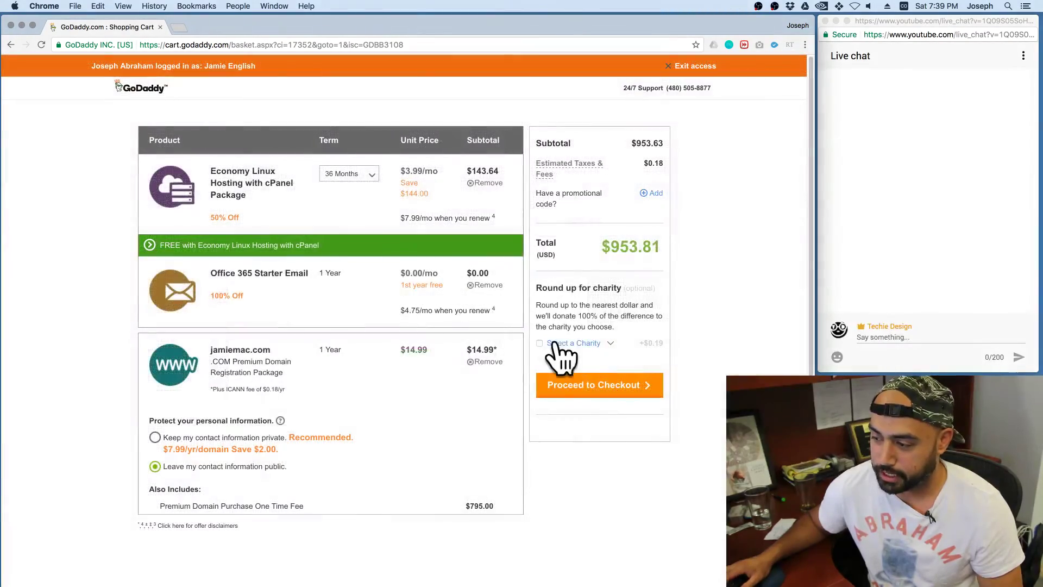
pyautogui.click(644, 384)
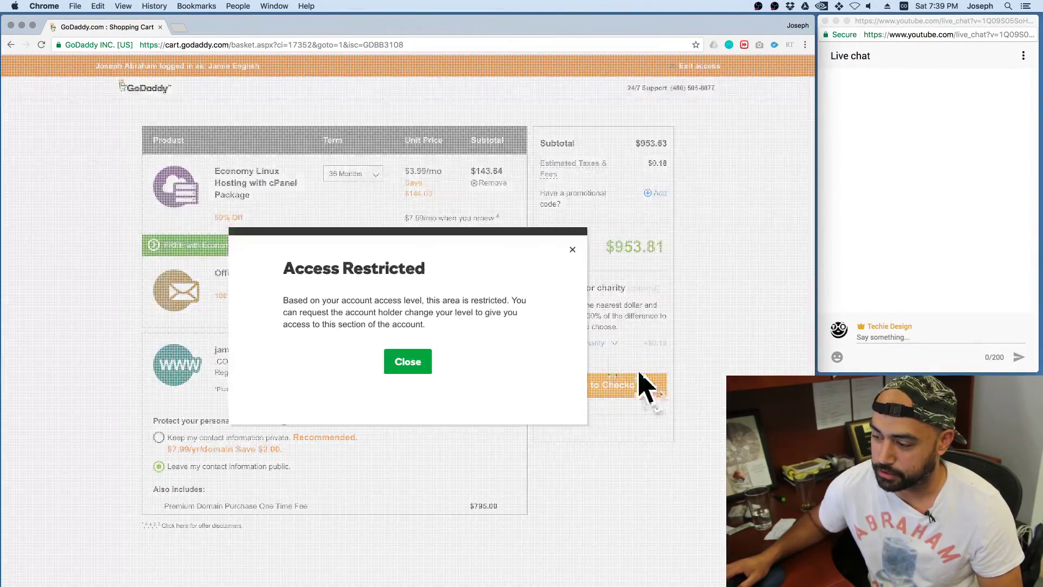
pyautogui.click(408, 362)
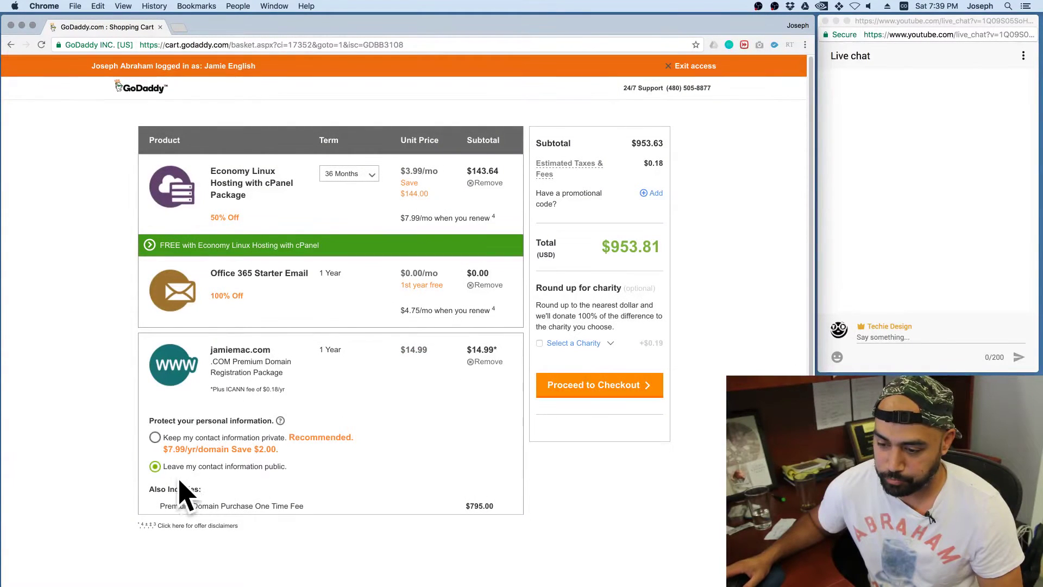
# - Go back to the domain suggestions and bring up the cart with the hosting plan but without the jamiemac.com domain
pyautogui.click(155, 438)
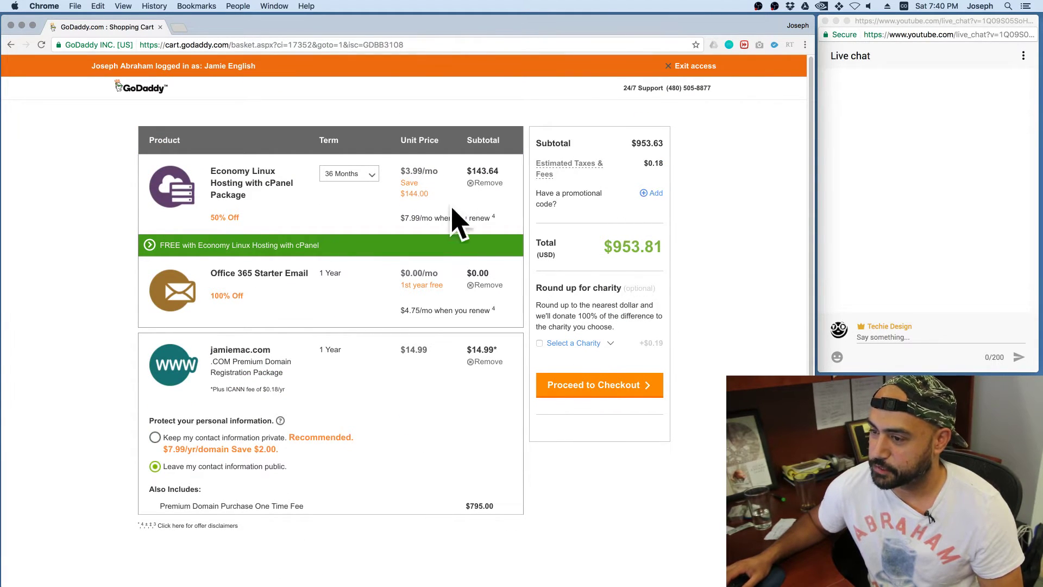
pyautogui.click(11, 44)
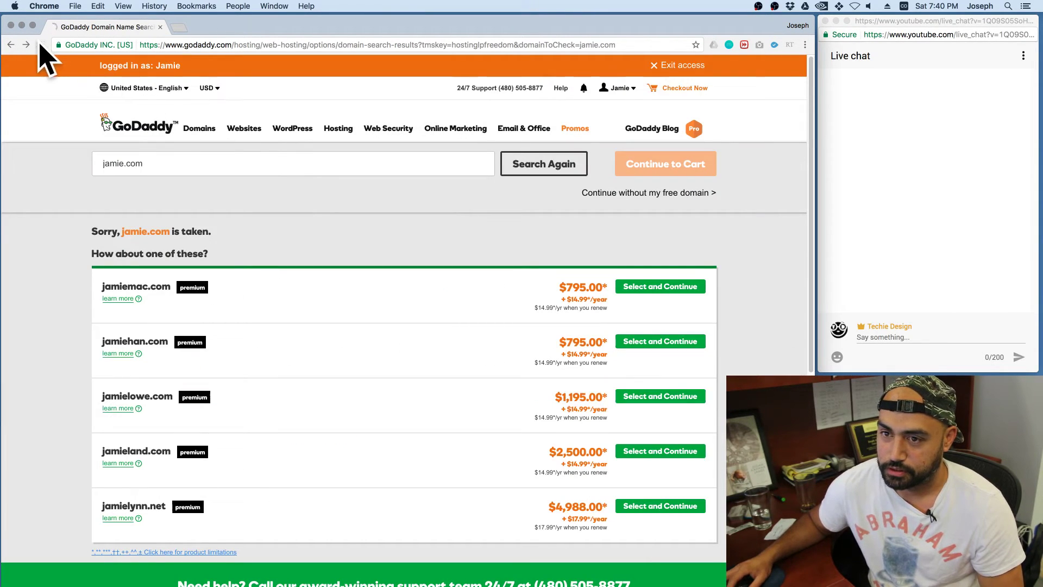
pyautogui.click(26, 44)
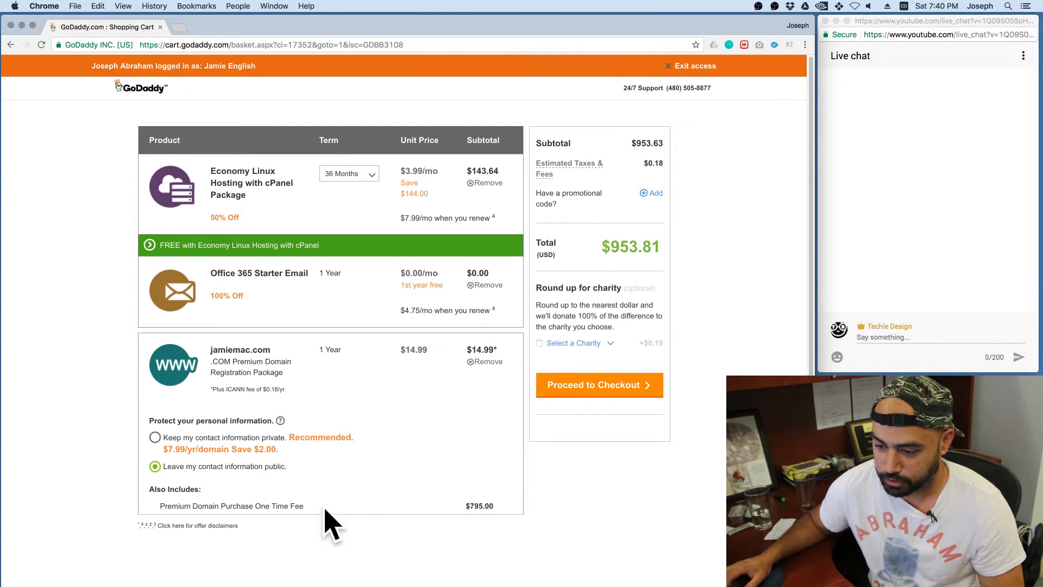
pyautogui.click(9, 44)
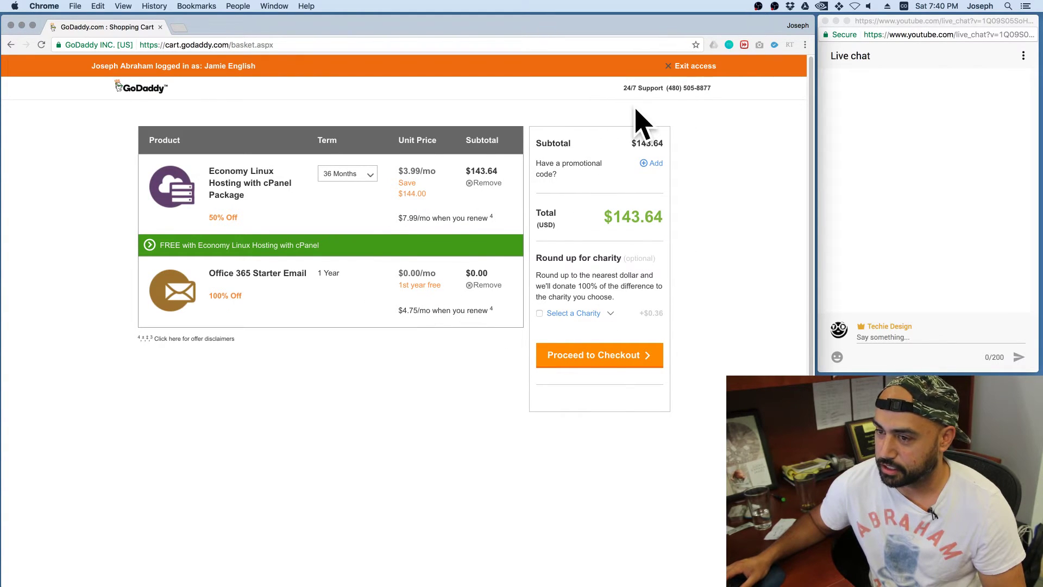
# - Try to check out with only the Economy Linux Hosting with cPanel package and its free Office 365 email
pyautogui.click(642, 354)
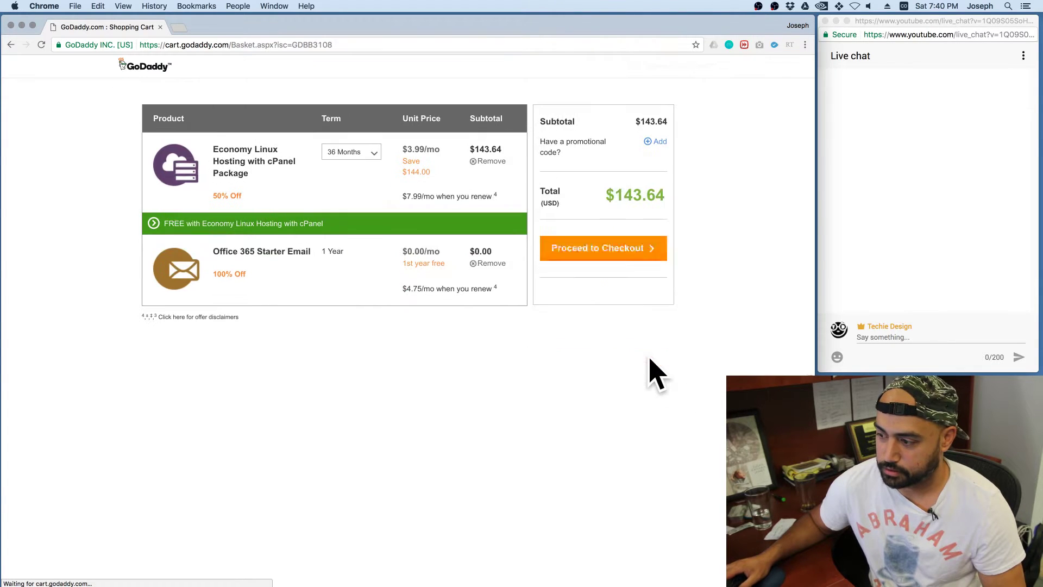
pyautogui.click(620, 348)
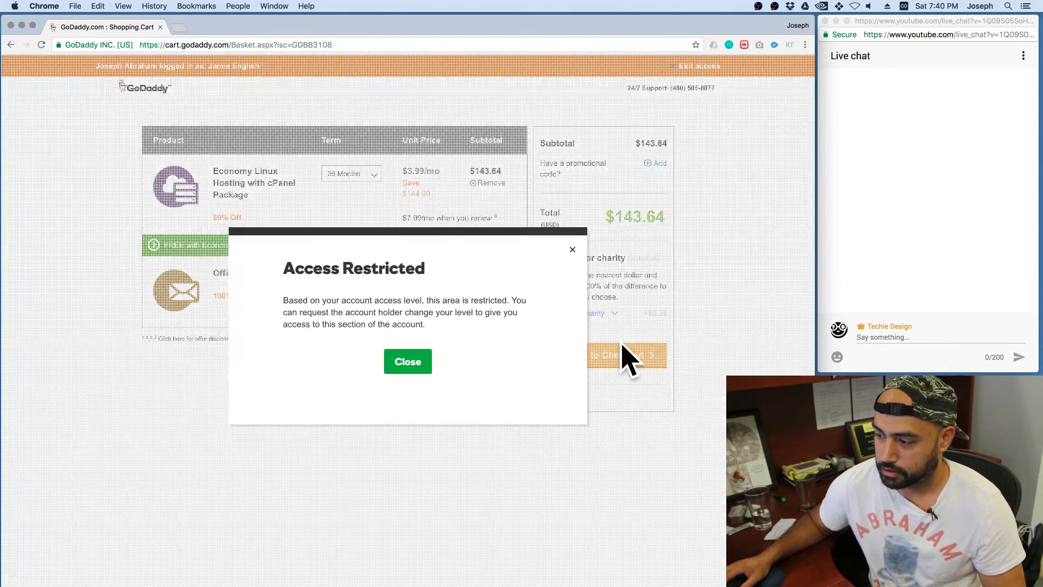
pyautogui.click(407, 363)
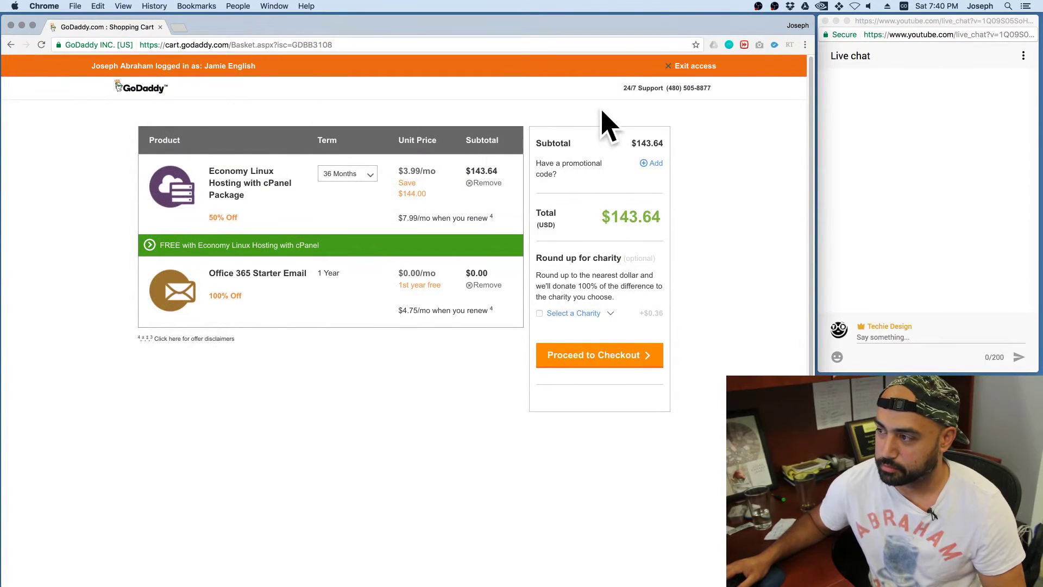
# - Add the Managed WordPress Basic hosting plan without add-ons or the free domain, and review the cart's contents
pyautogui.click(9, 45)
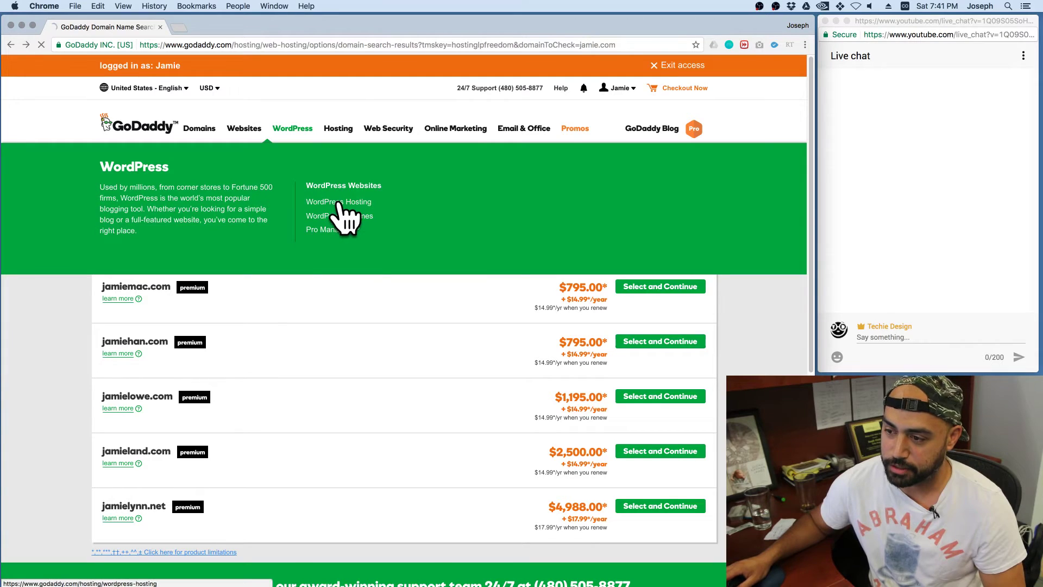
pyautogui.click(338, 203)
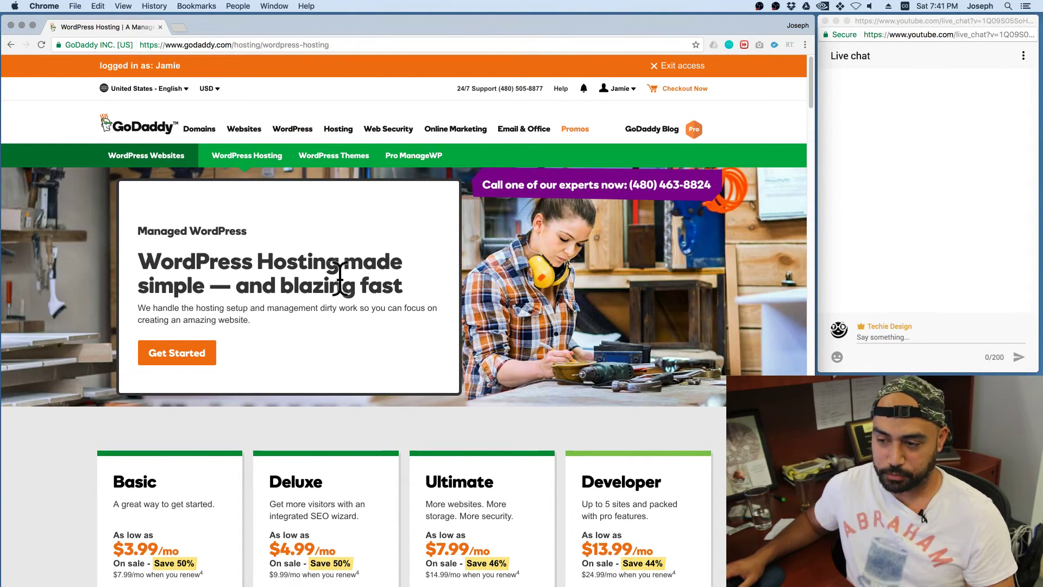
pyautogui.scroll(-5, 338, 275)
pyautogui.click(184, 336)
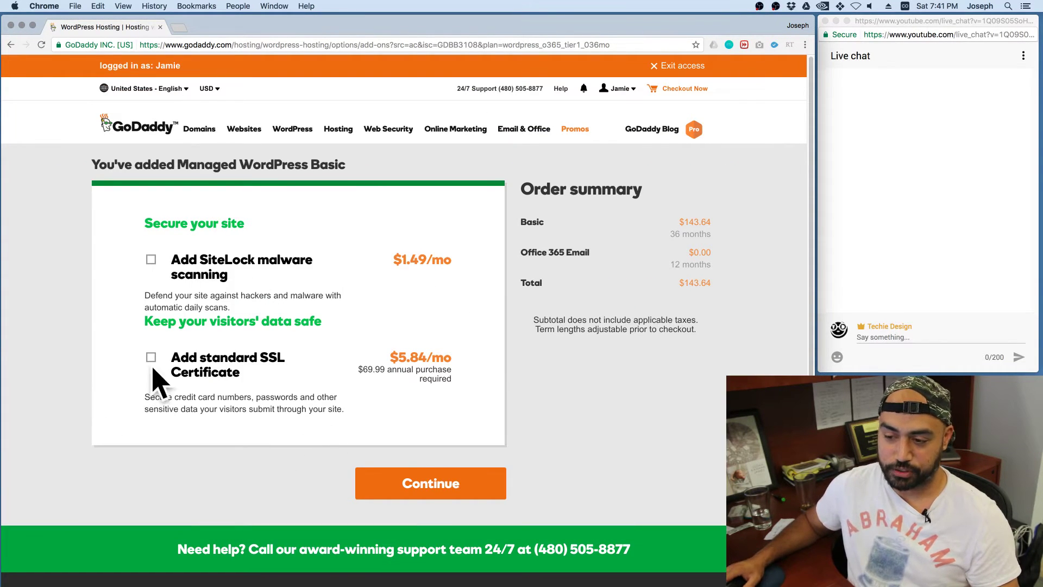
pyautogui.click(406, 489)
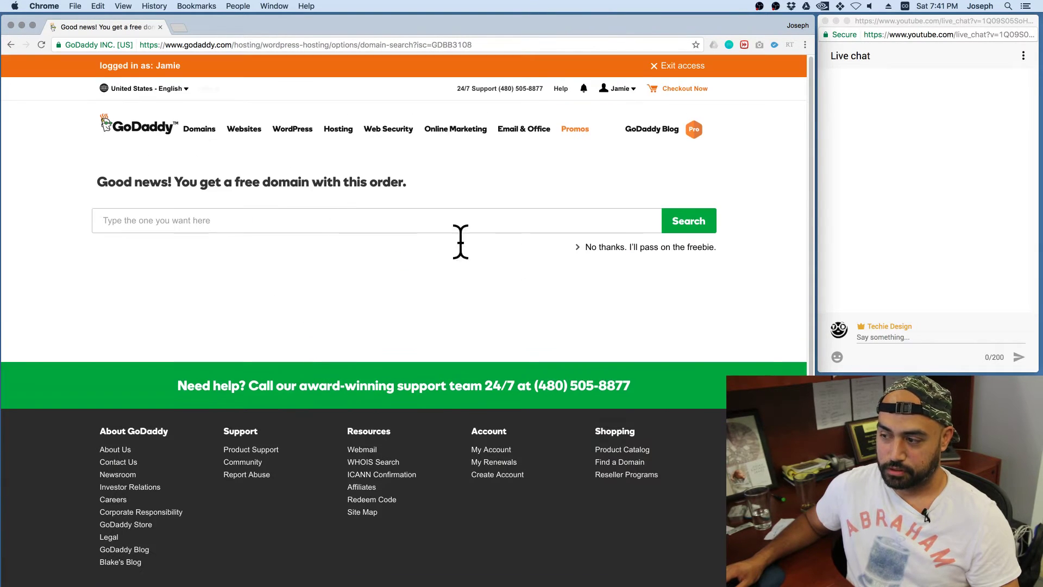
pyautogui.click(607, 248)
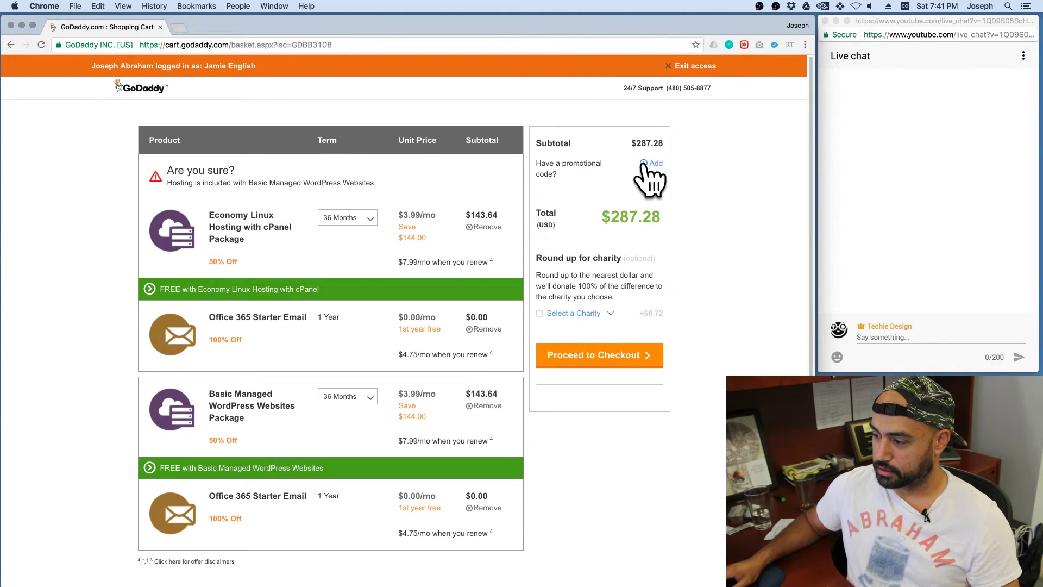
pyautogui.scroll(-3, 374, 365)
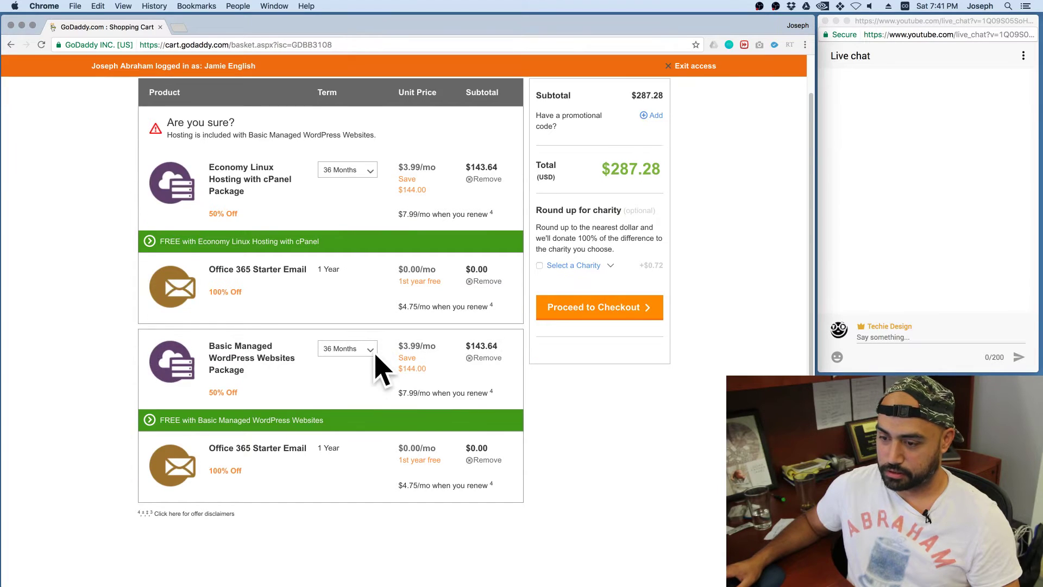
pyautogui.scroll(3, 373, 365)
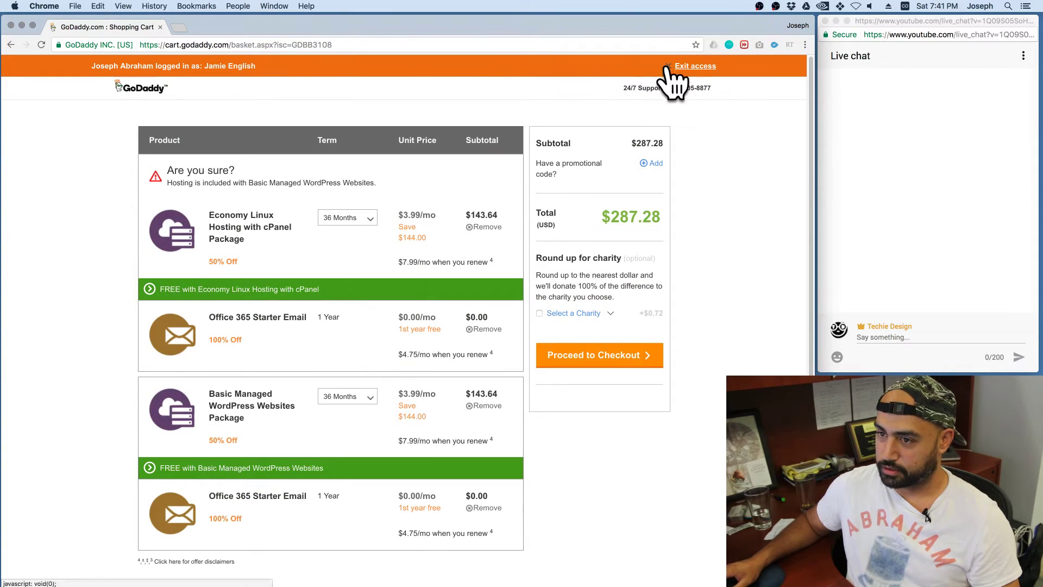
# - Go from the GoDaddy home page to the GoDaddy Pro page and exit access to the client's account
pyautogui.click(137, 89)
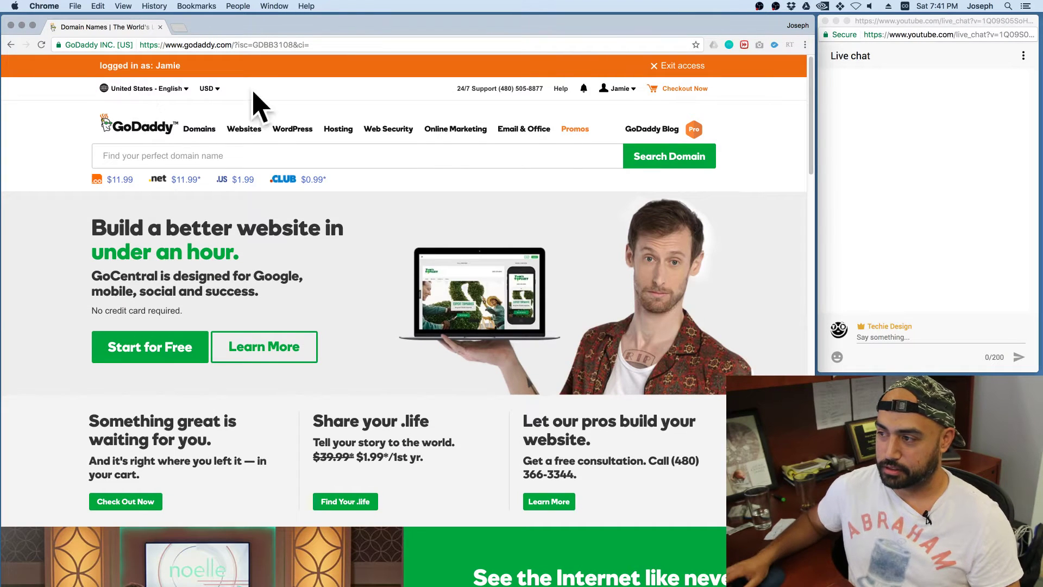
pyautogui.click(667, 136)
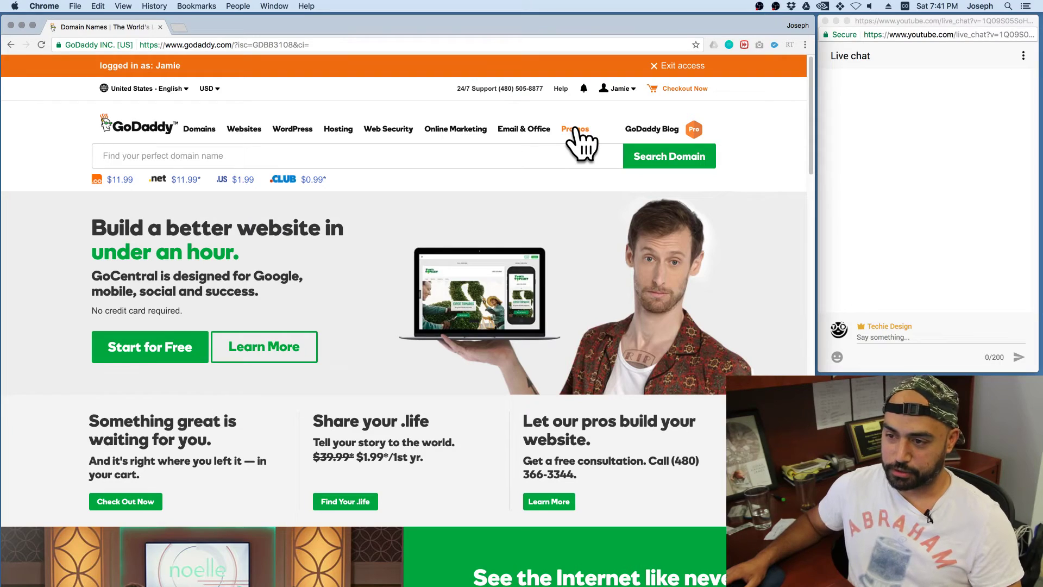
pyautogui.scroll(-10, 552, 239)
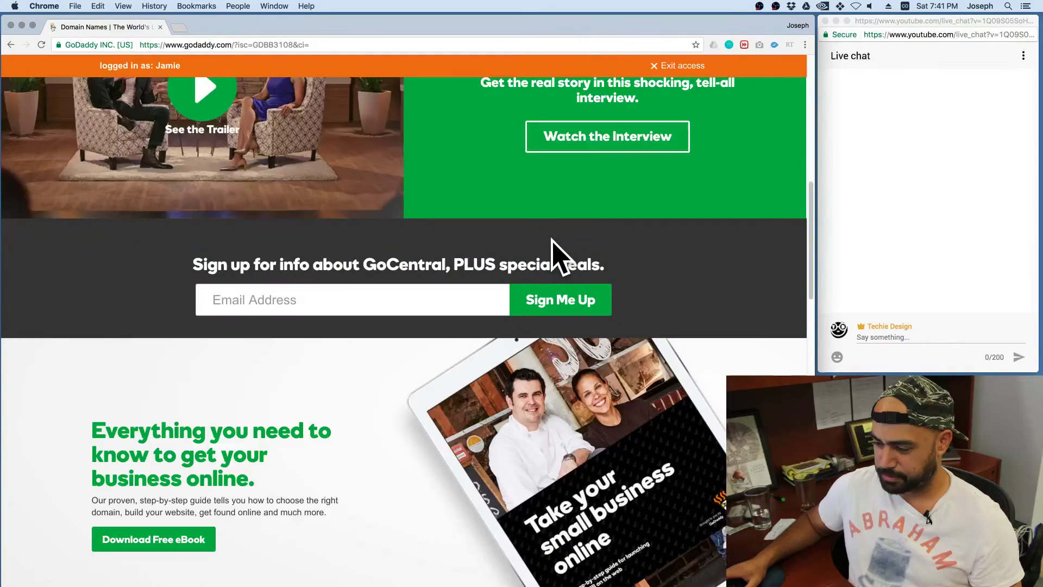
pyautogui.scroll(10, 552, 239)
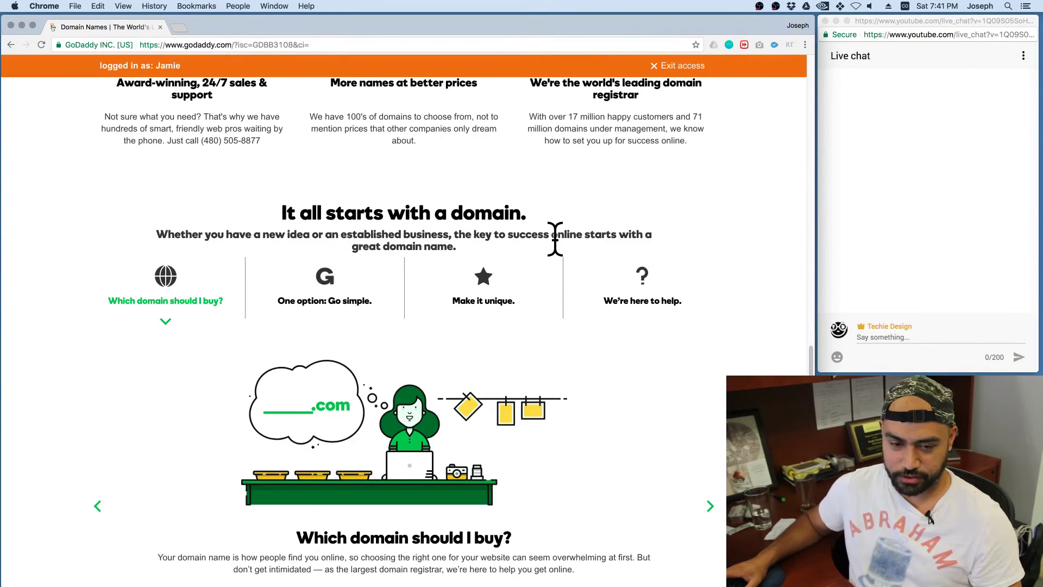
pyautogui.scroll(-10, 554, 239)
pyautogui.scroll(15, 554, 239)
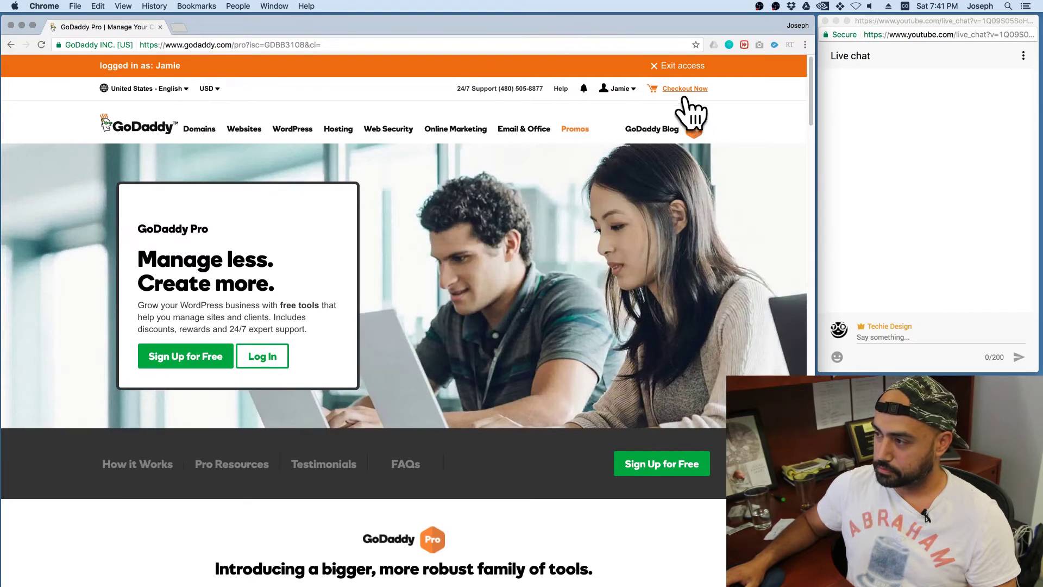
pyautogui.click(669, 69)
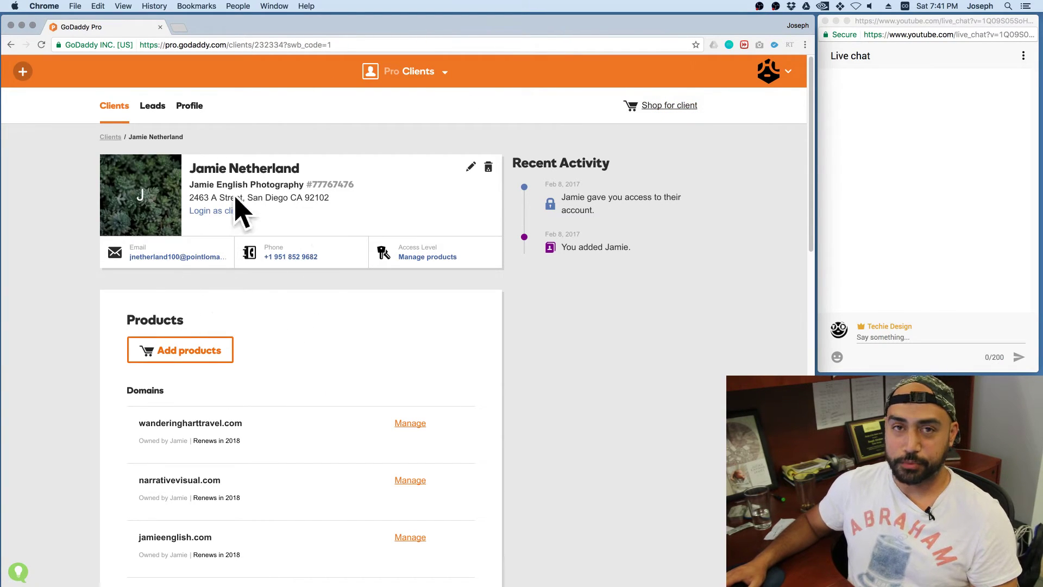
# - Start shopping for the client from the Pro client page and look through the available product categories
pyautogui.click(675, 107)
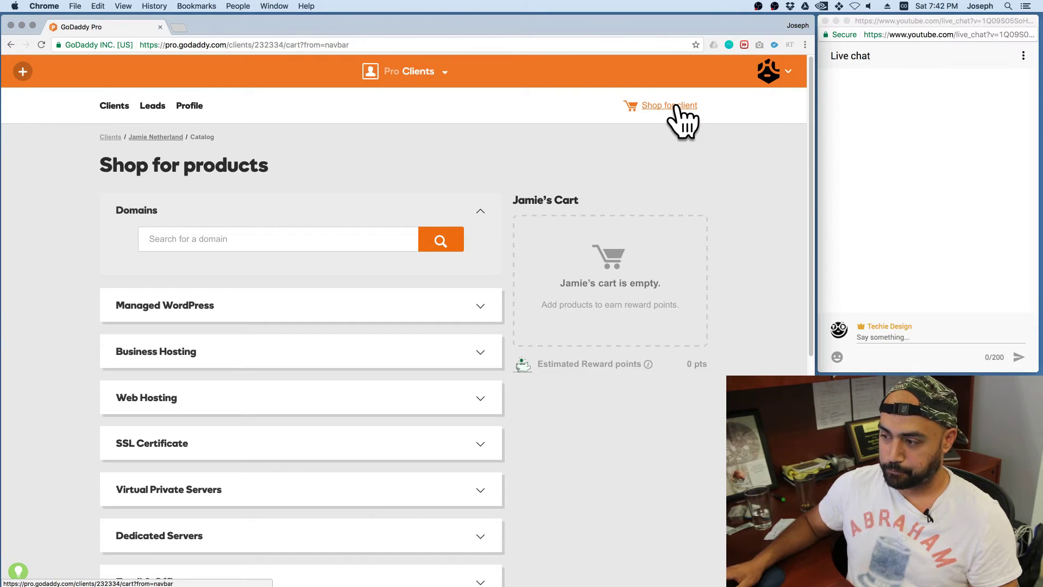
pyautogui.scroll(-5, 429, 332)
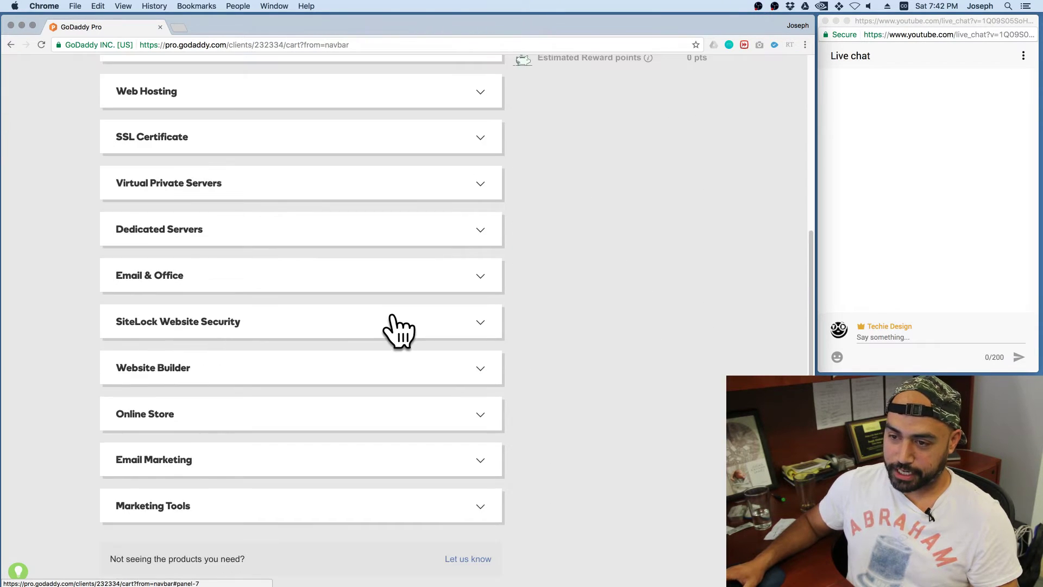
pyautogui.scroll(5, 392, 326)
# - Add the Basic Managed WordPress plan to the client's cart and set its term to 60 months
pyautogui.click(473, 285)
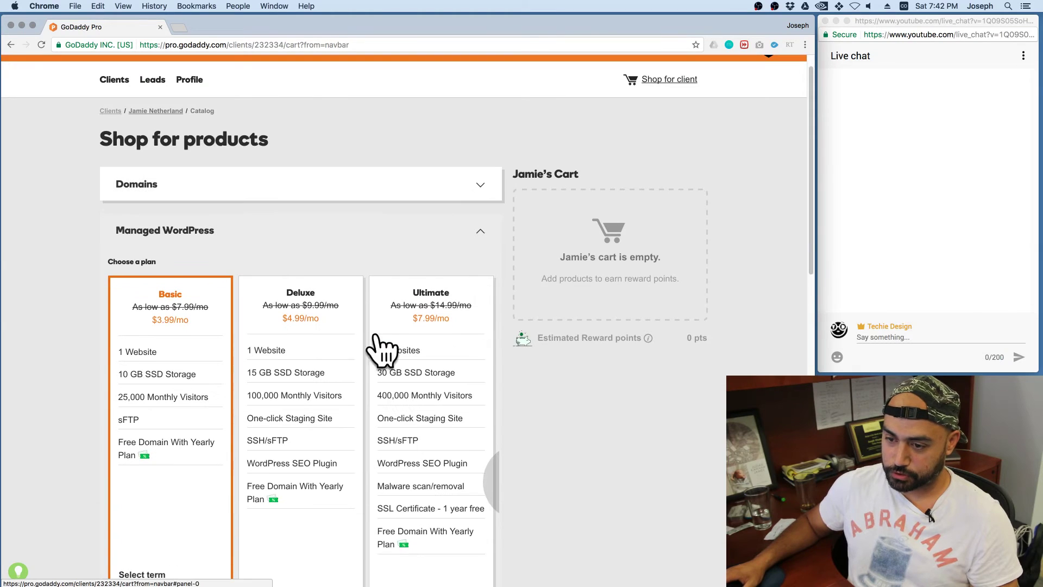
pyautogui.scroll(-6, 405, 350)
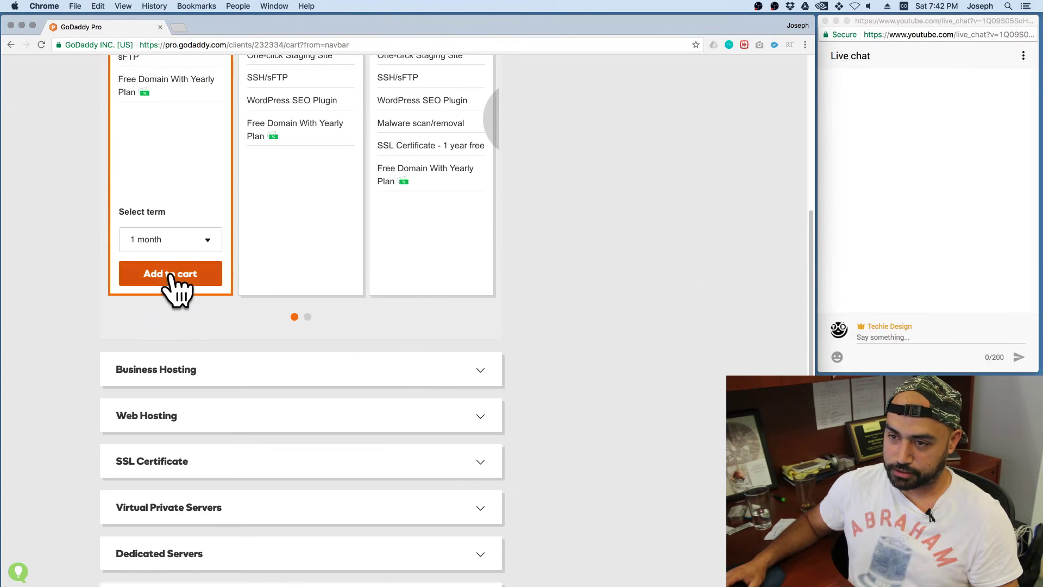
pyautogui.click(170, 275)
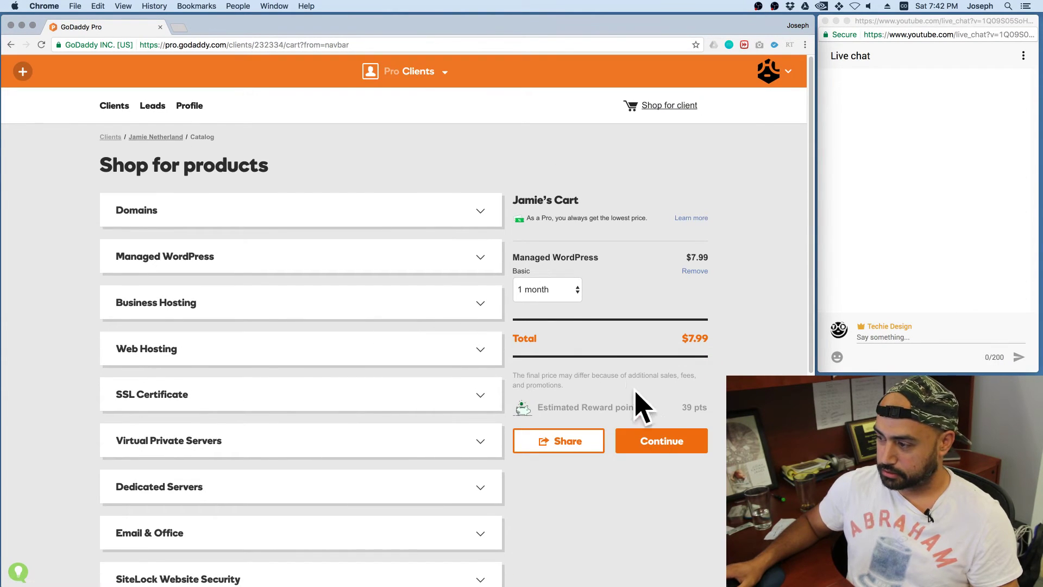
pyautogui.click(564, 294)
pyautogui.click(564, 361)
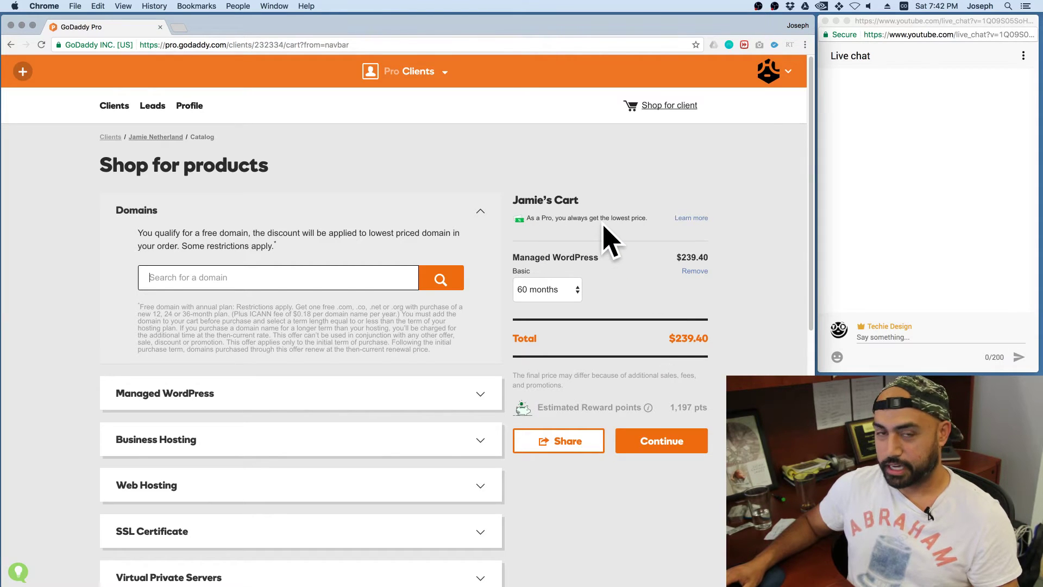
# - Continue to the order review, choose to email the cart to the client, and replace the message with "hey buy this for your site!"
pyautogui.click(670, 438)
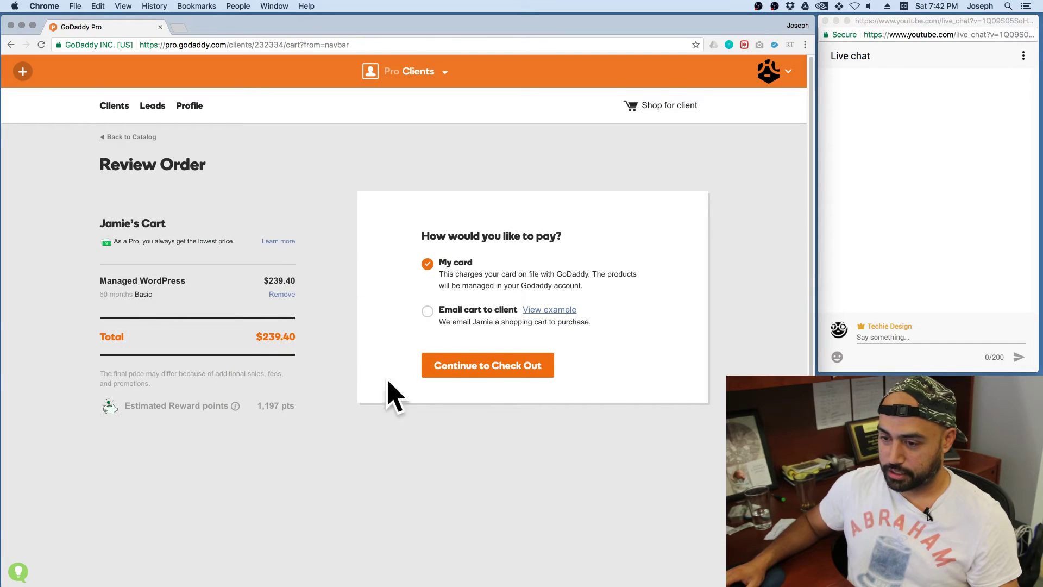
pyautogui.click(428, 312)
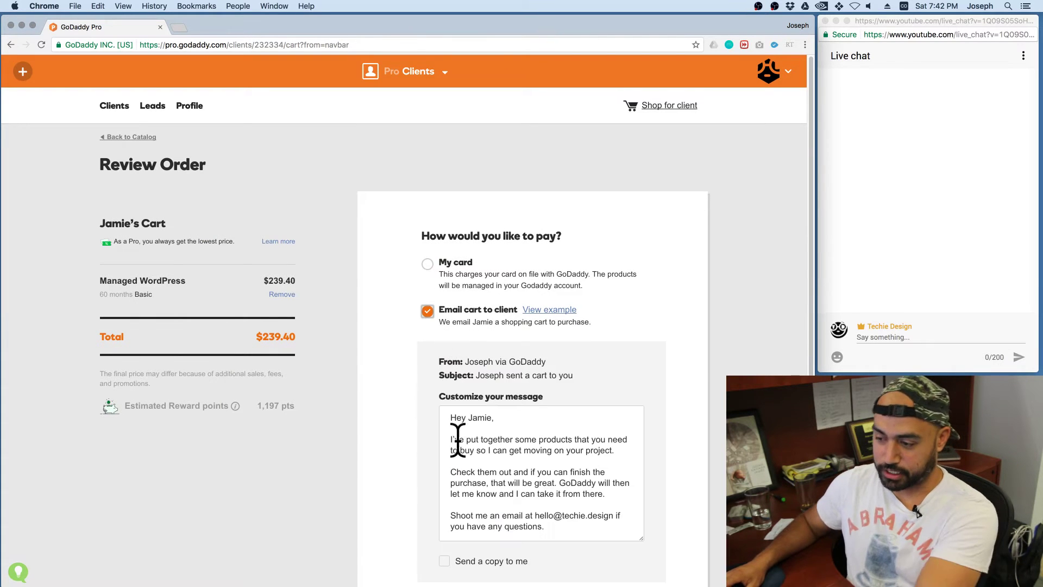
pyautogui.scroll(-3, 458, 440)
pyautogui.press('super+a')
pyautogui.write('h')
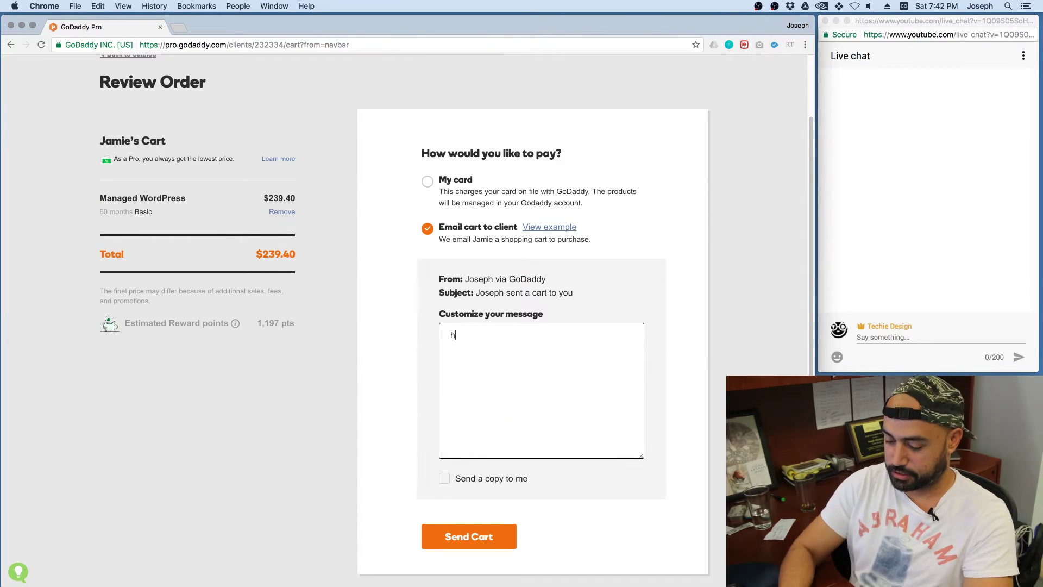
pyautogui.write('ey buy this ')
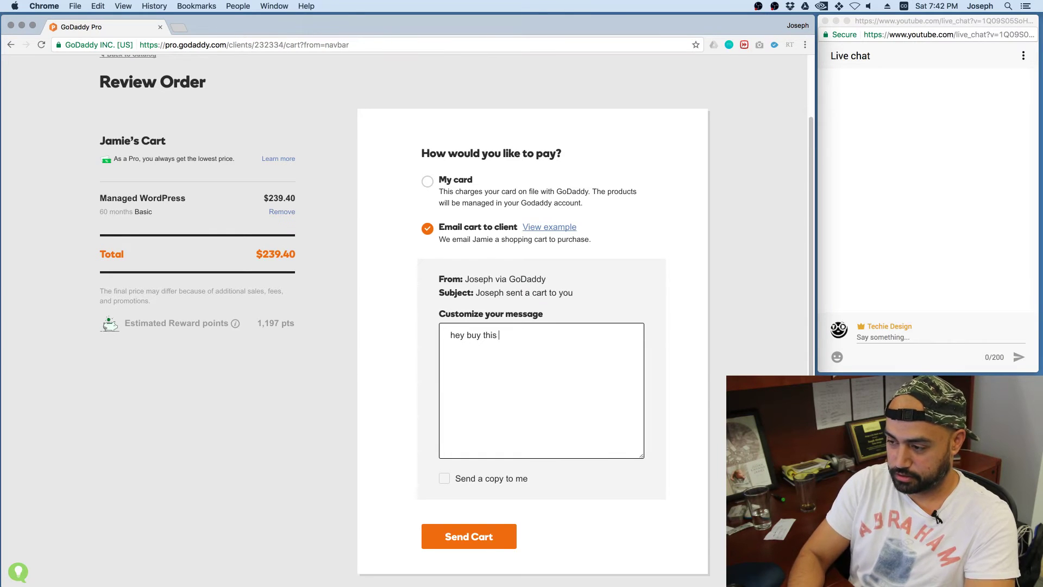
pyautogui.write('for your site!')
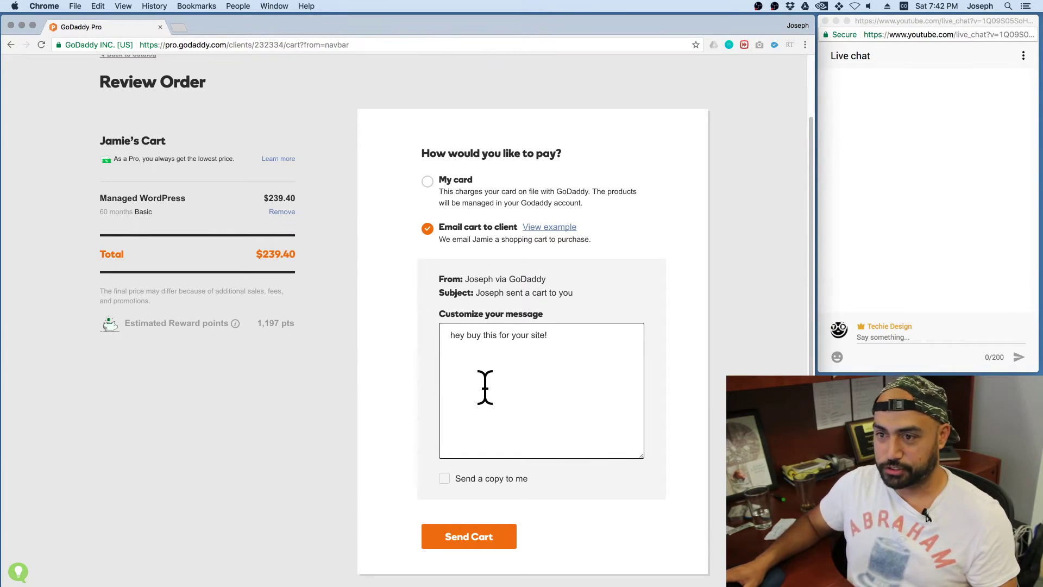
pyautogui.scroll(3, 485, 387)
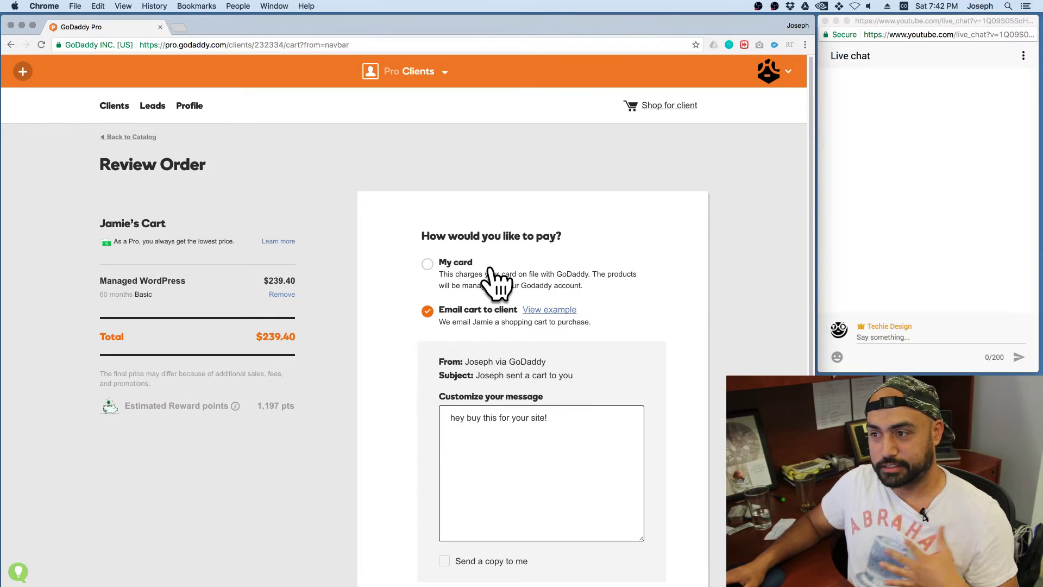
# - Switch from Pro Clients to ManageWP and look over the Meatmen Co. and Techie Design sites in its website list
pyautogui.click(771, 73)
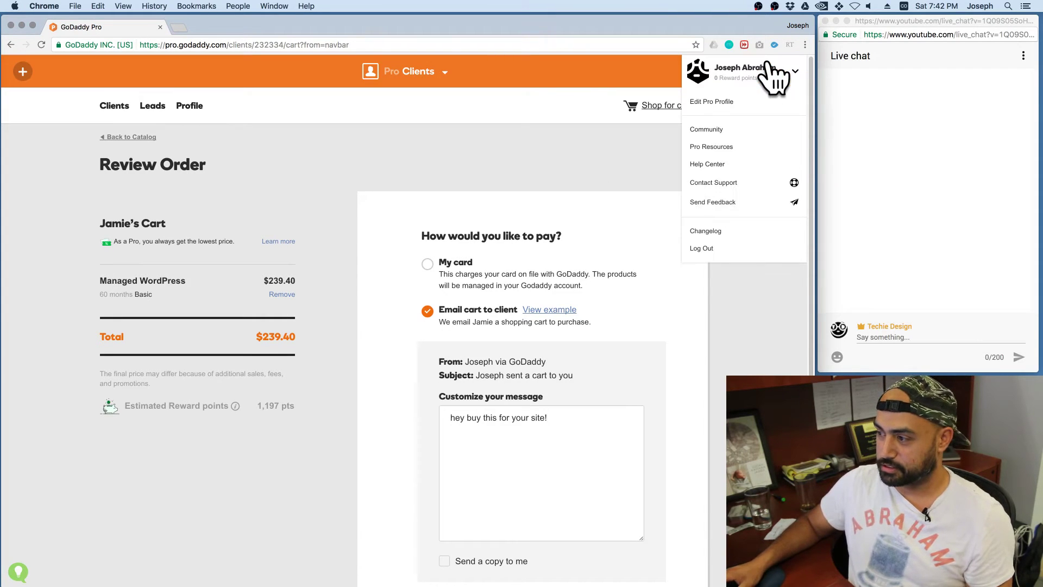
pyautogui.click(444, 73)
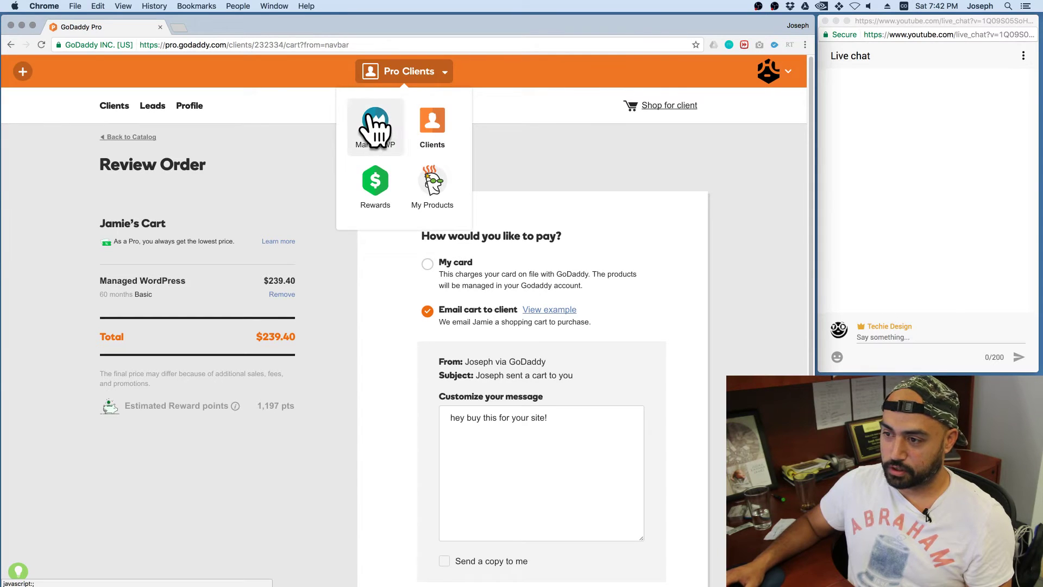
pyautogui.click(380, 135)
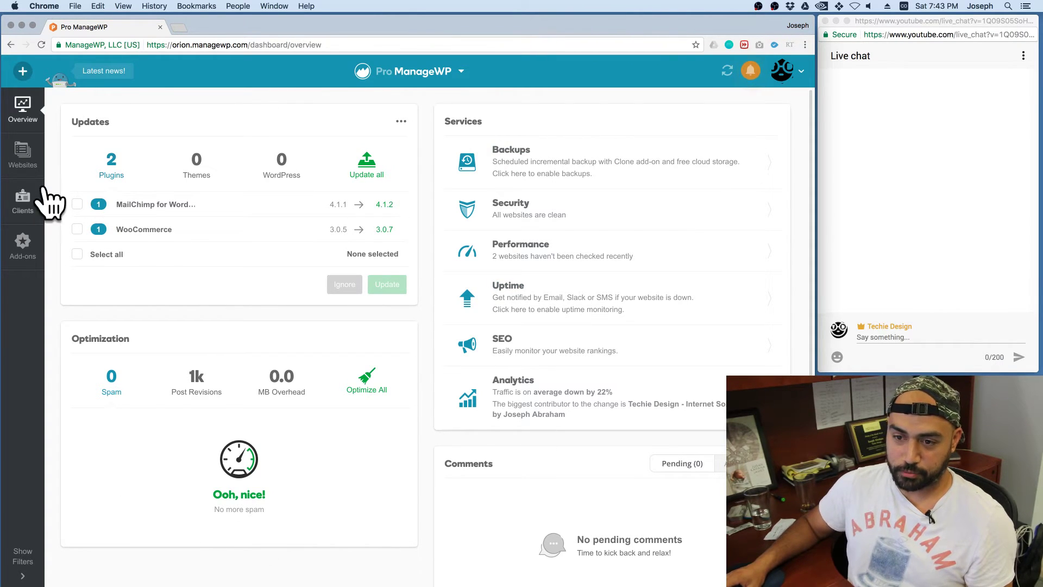
pyautogui.click(23, 157)
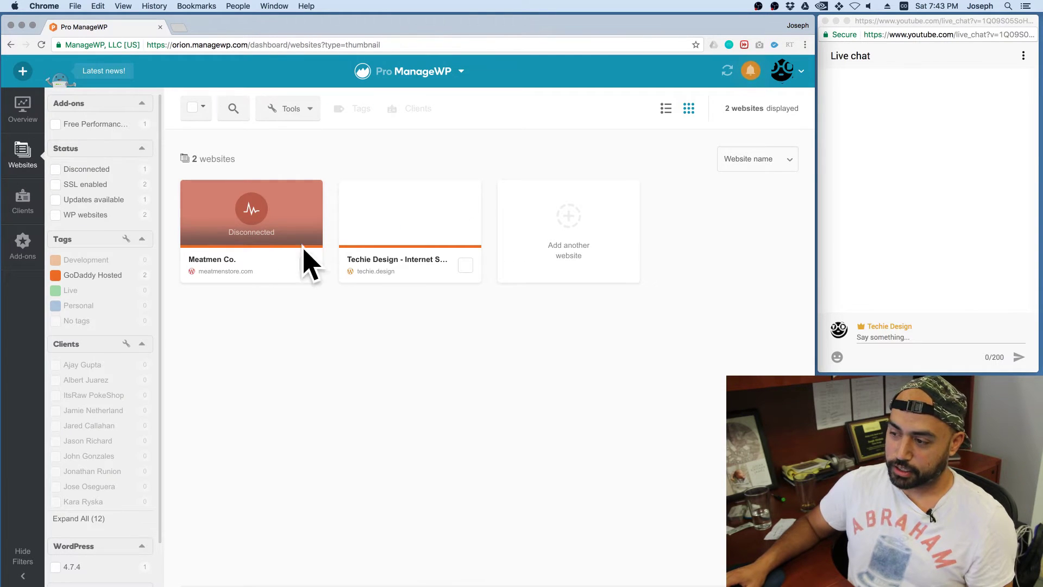
pyautogui.moveTo(290, 232)
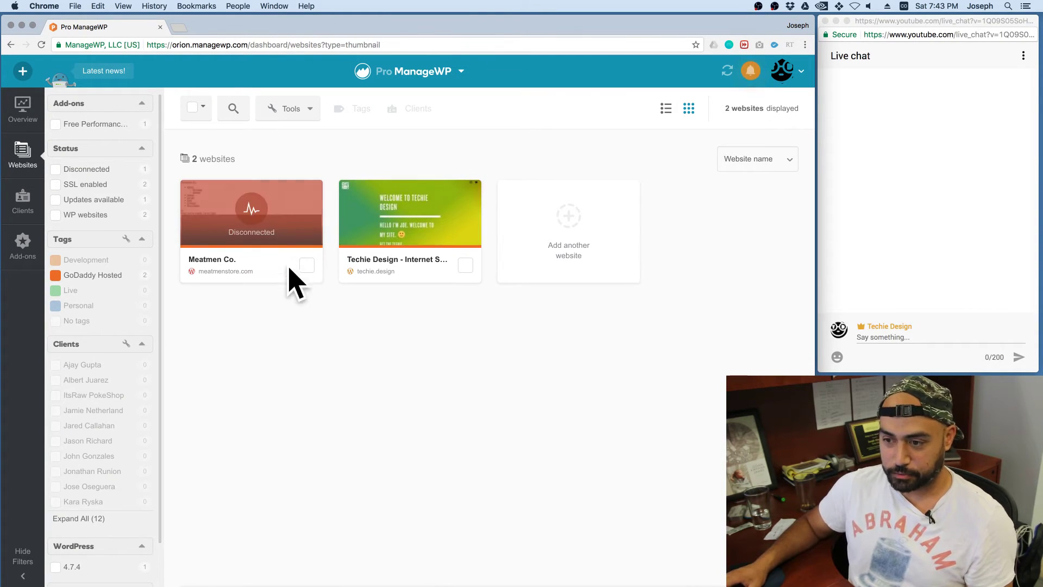
pyautogui.moveTo(418, 228)
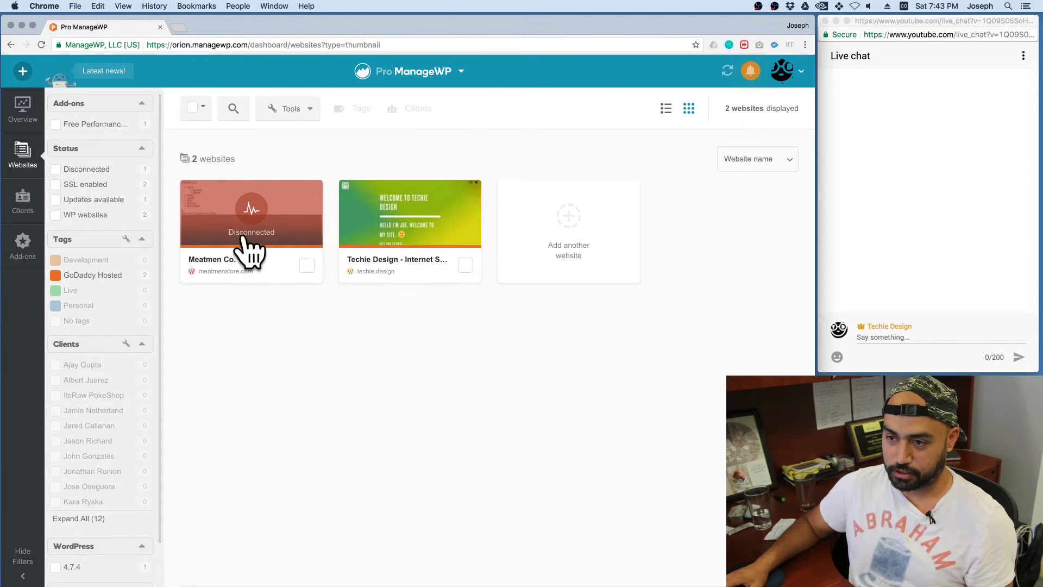
pyautogui.moveTo(399, 268)
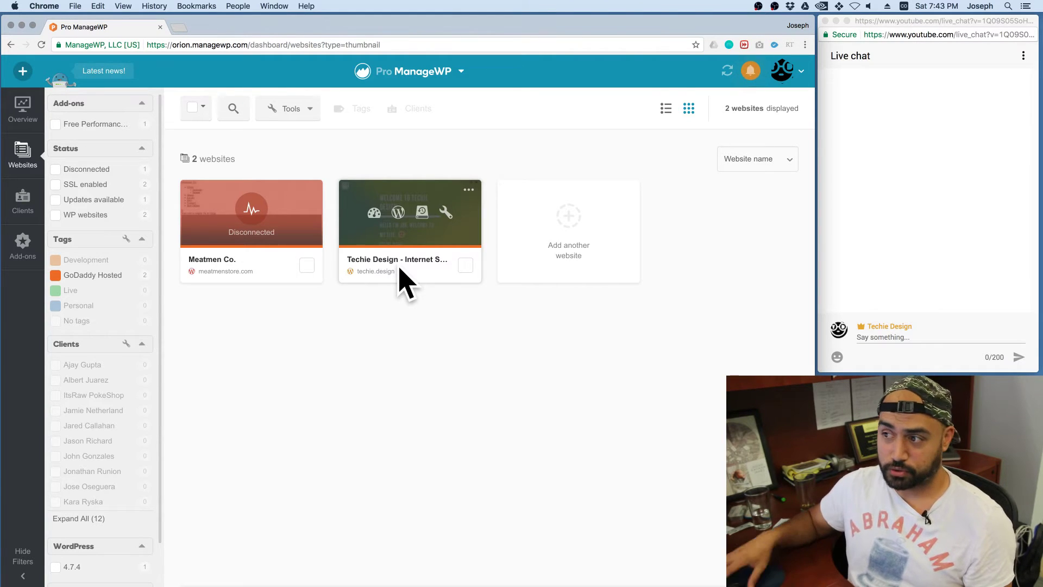
# - Return to the ManageWP overview and look through the account options
pyautogui.click(796, 69)
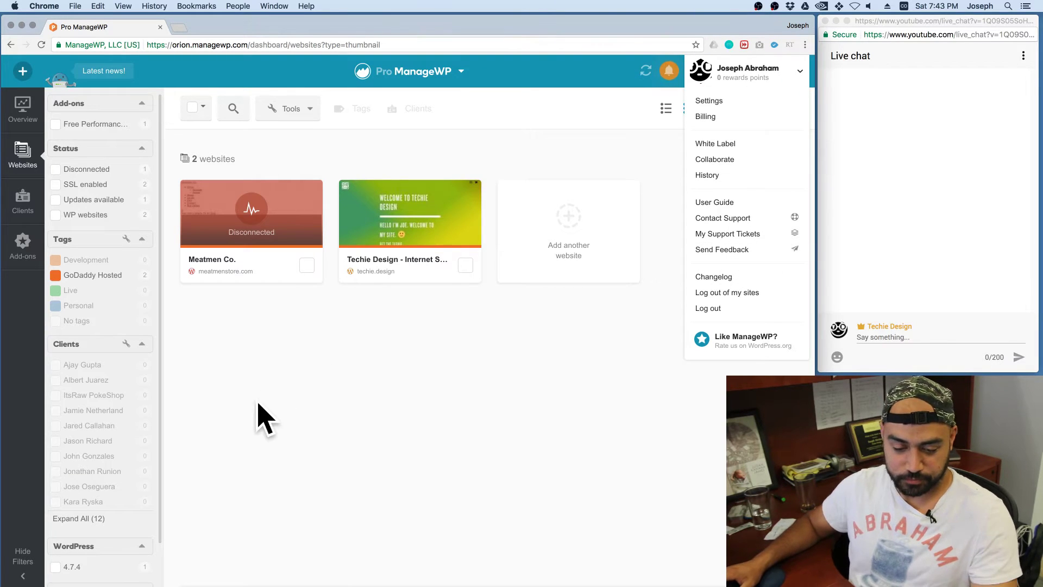
pyautogui.click(16, 111)
pyautogui.click(16, 111)
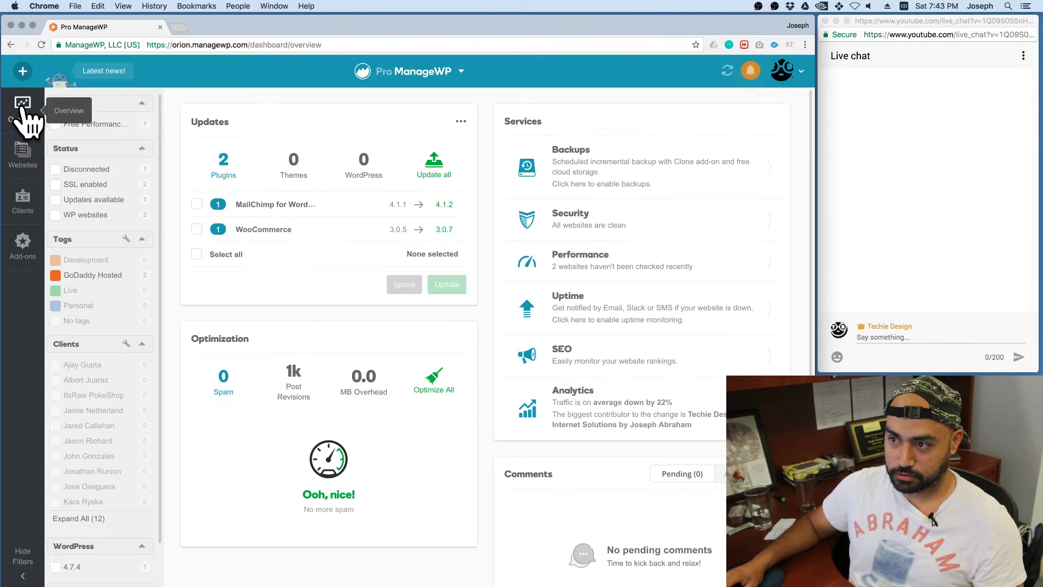
pyautogui.click(800, 74)
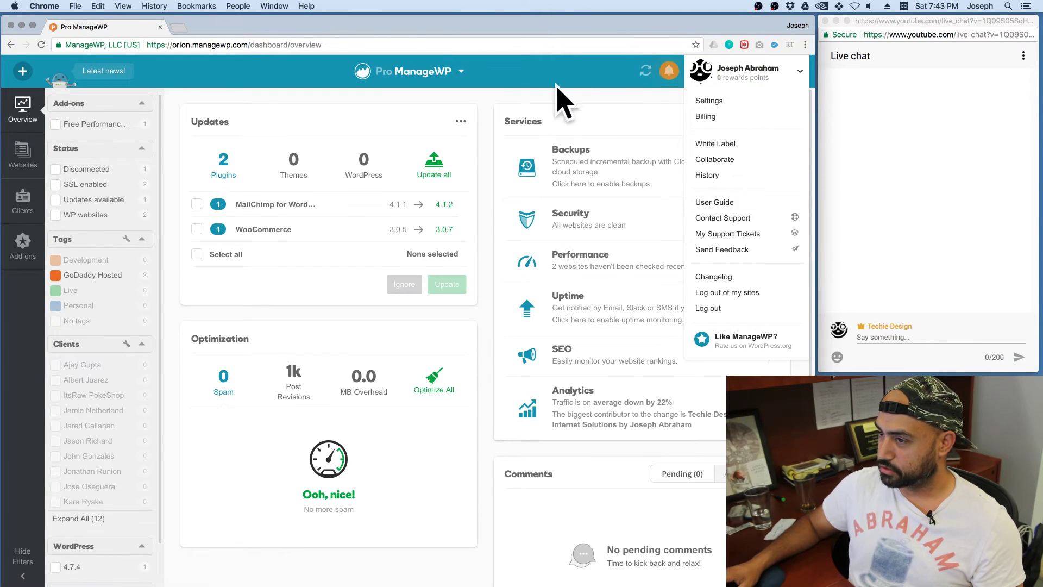
pyautogui.click(523, 85)
# - Switch to Pro Rewards and review the points overview and the program status
pyautogui.click(461, 72)
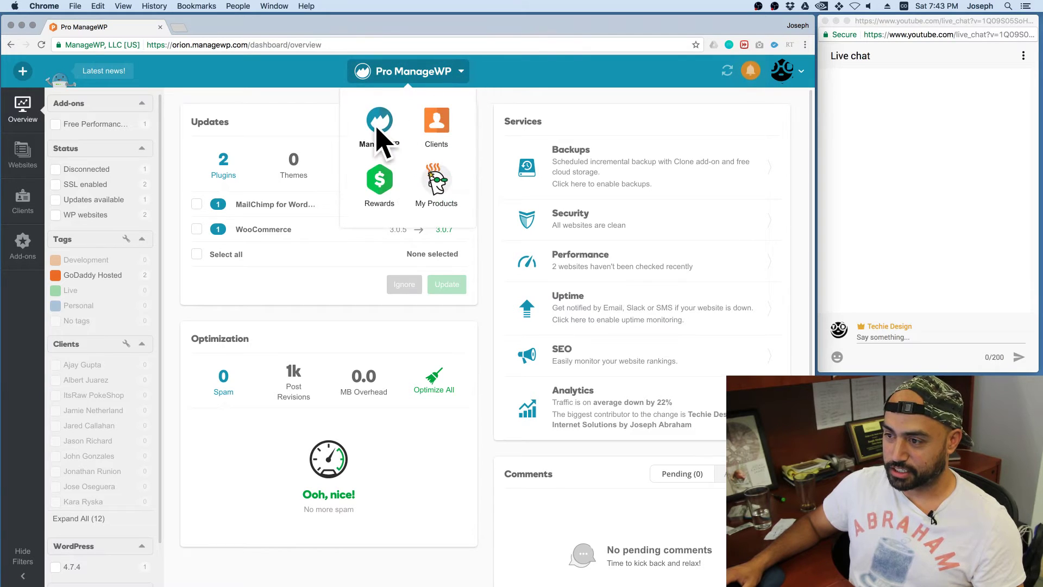
pyautogui.click(383, 190)
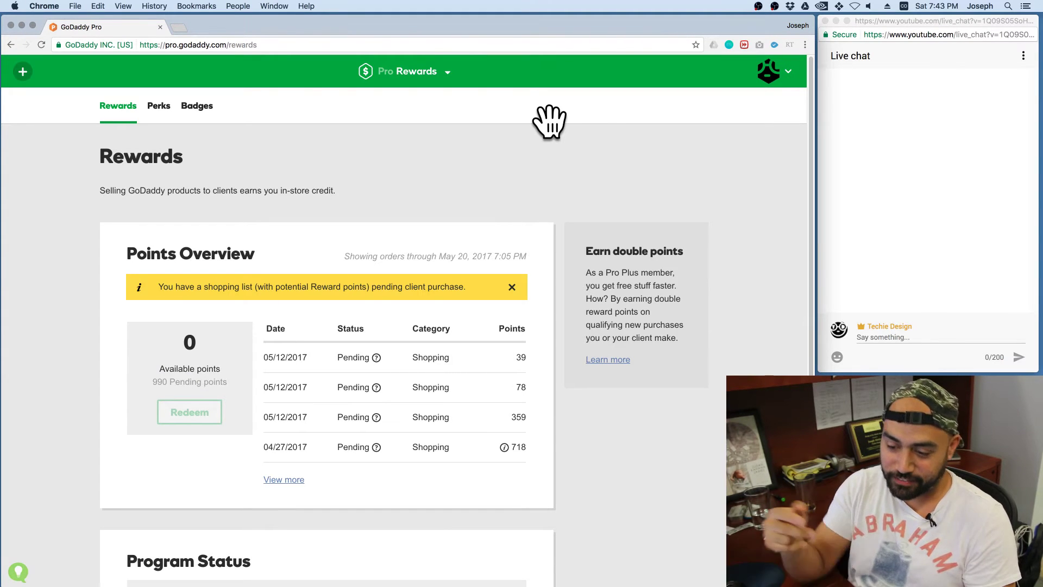
pyautogui.scroll(-5, 426, 334)
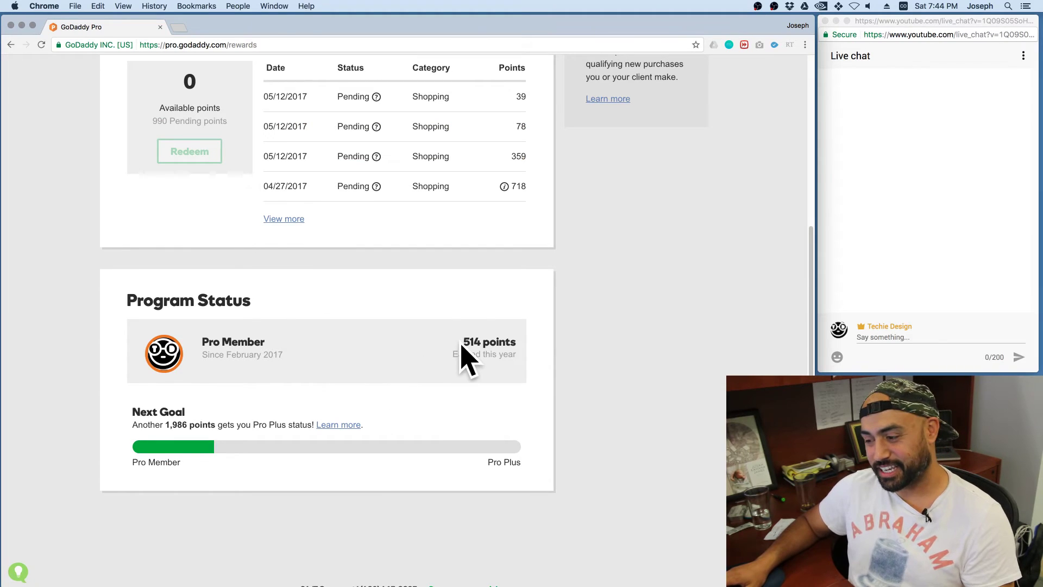
pyautogui.scroll(1, 253, 270)
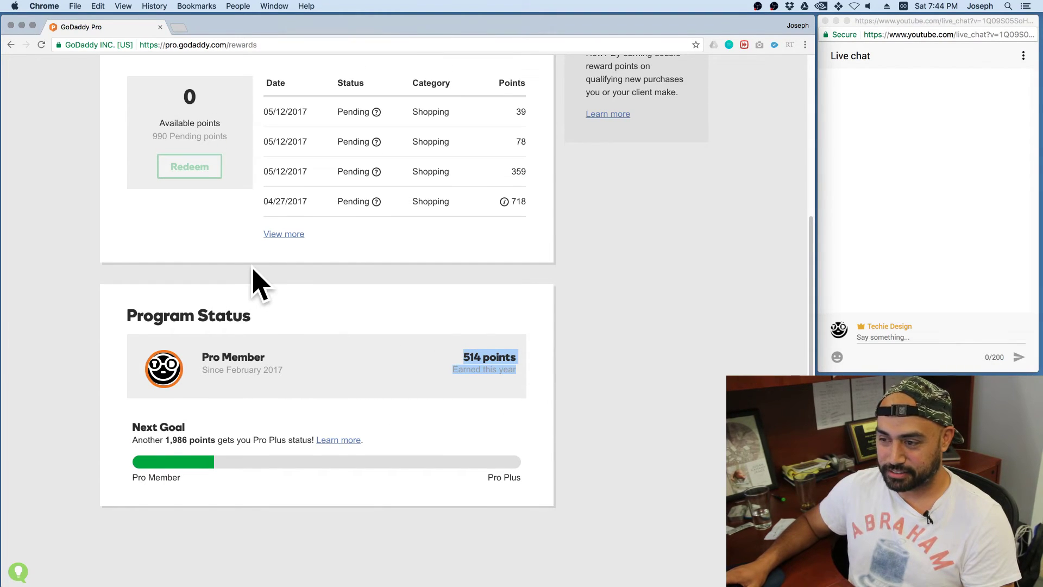
pyautogui.scroll(-1, 288, 372)
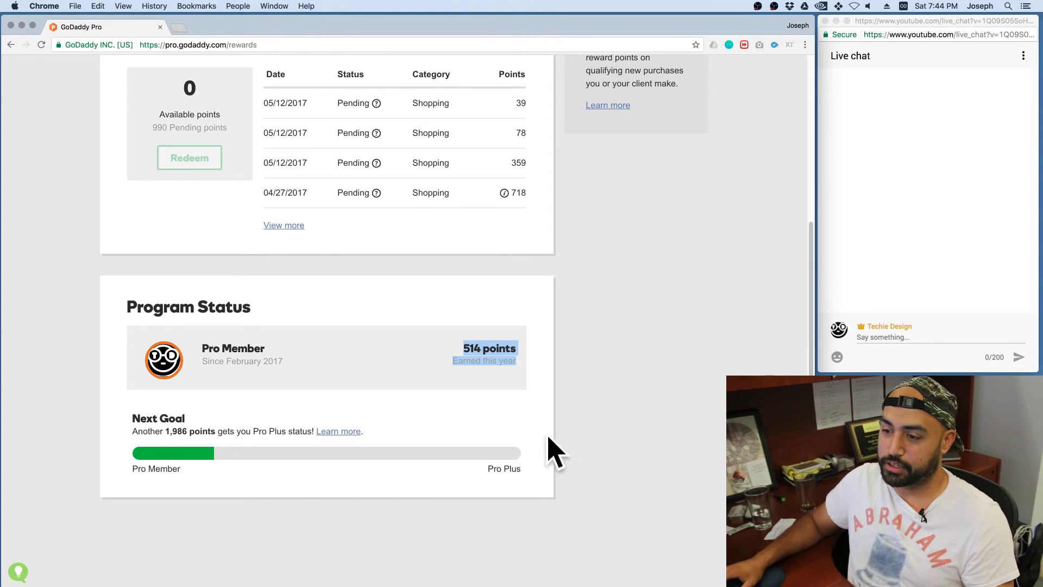
pyautogui.scroll(1, 594, 412)
pyautogui.scroll(5, 524, 433)
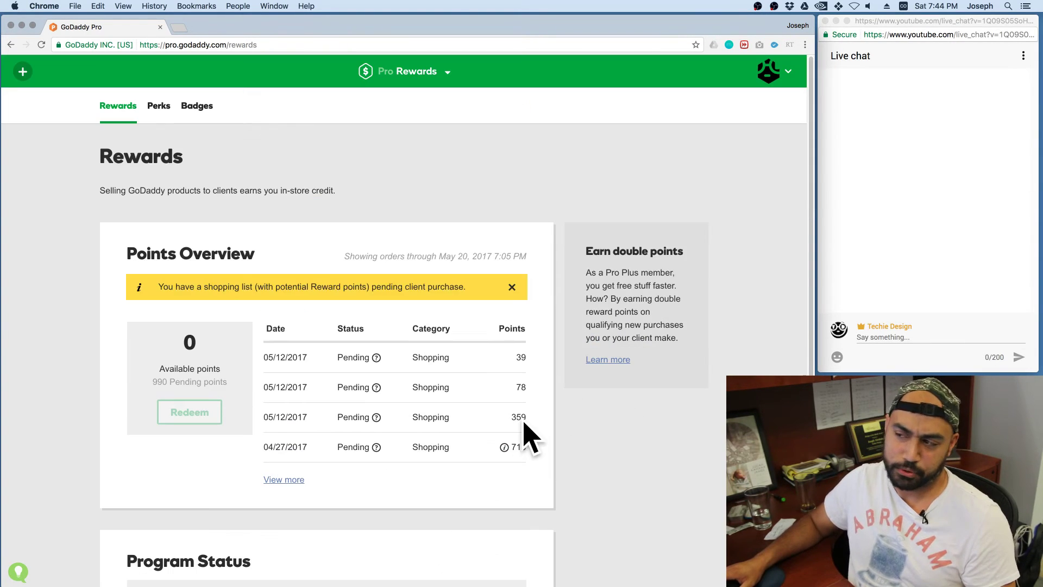
pyautogui.moveTo(374, 393)
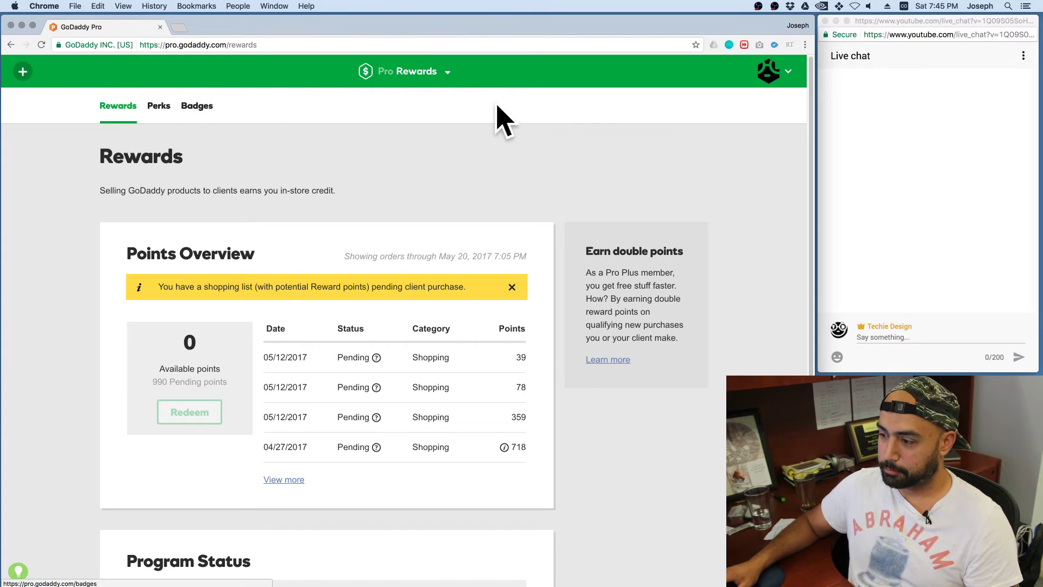
pyautogui.scroll(-5, 604, 136)
pyautogui.scroll(5, 636, 179)
# - Go through My Products to the GoDaddy home page and review the Linux web hosting plans
pyautogui.click(426, 76)
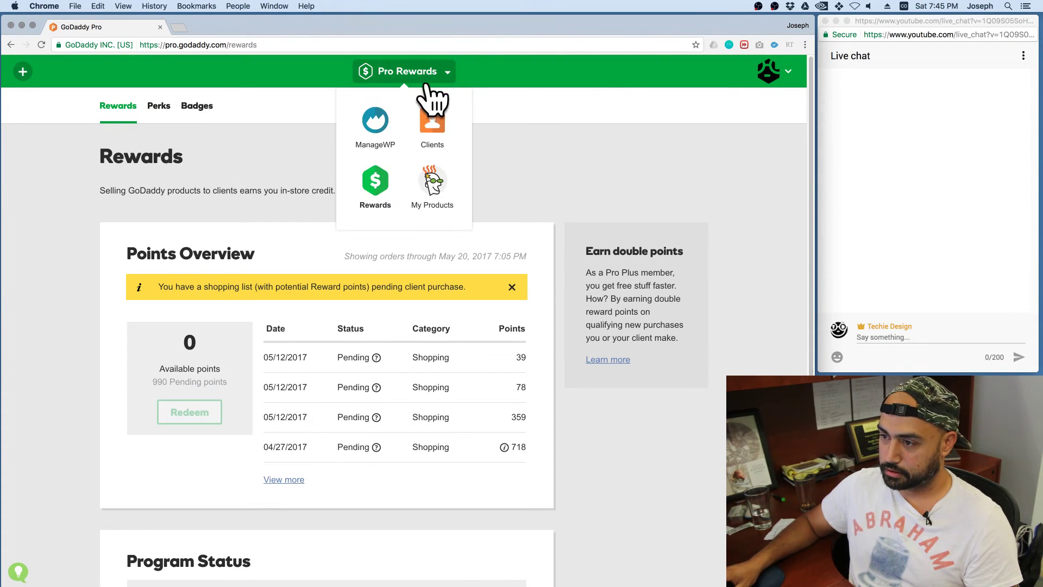
pyautogui.click(431, 173)
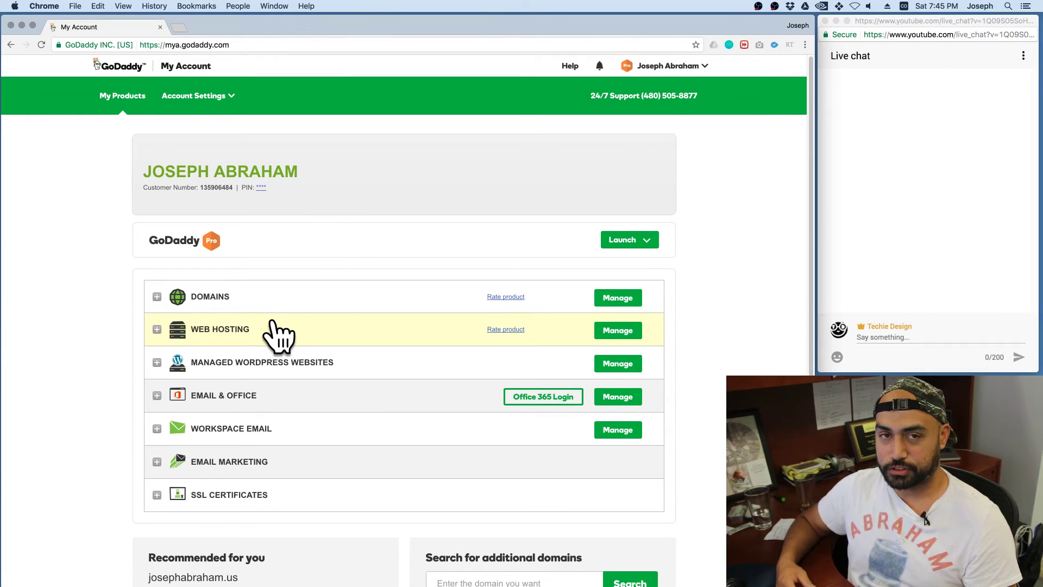
pyautogui.click(98, 65)
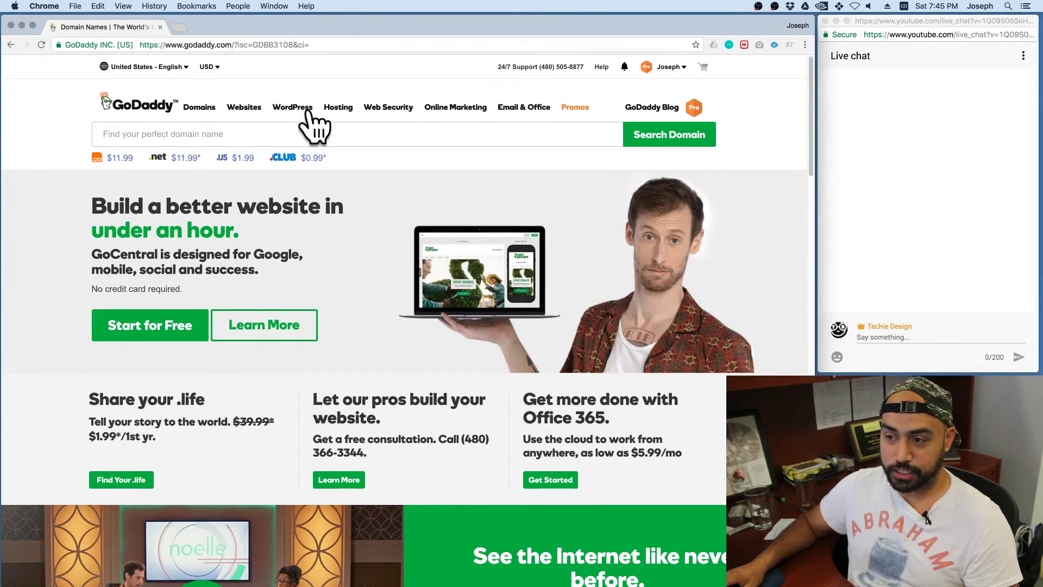
pyautogui.moveTo(338, 108)
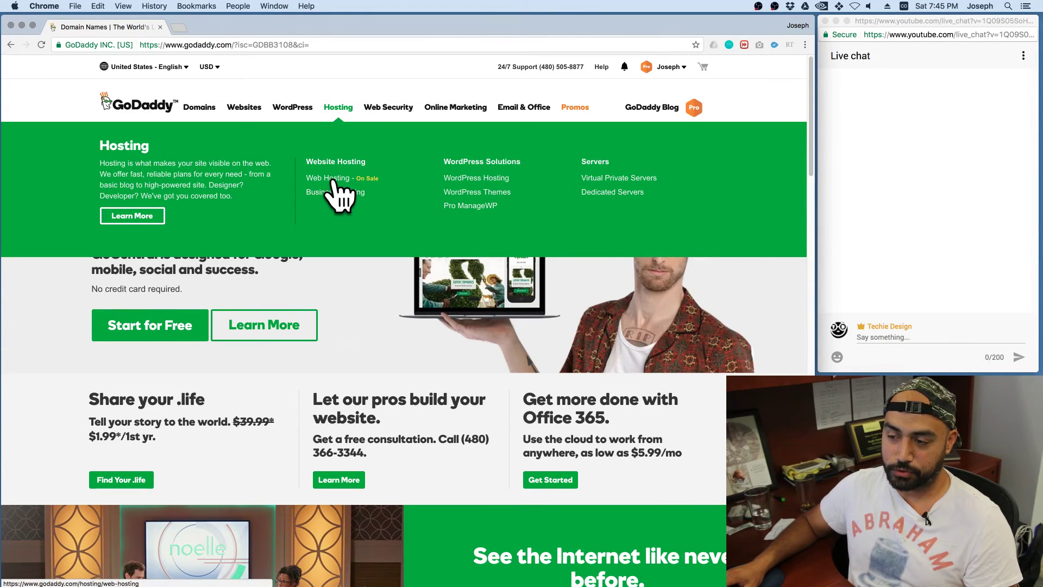
pyautogui.click(332, 181)
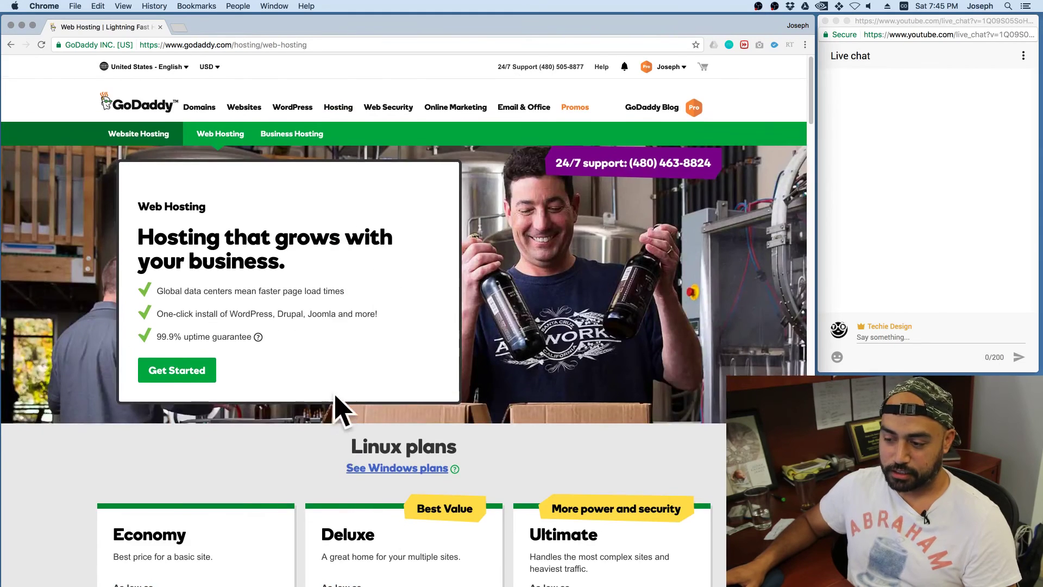
pyautogui.scroll(-4, 338, 407)
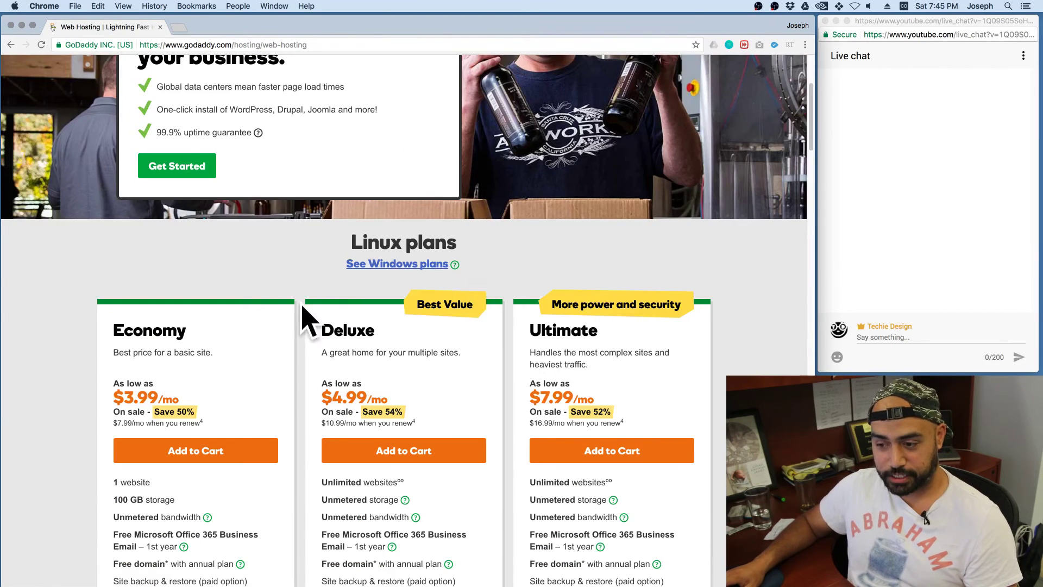
pyautogui.scroll(-1, 285, 310)
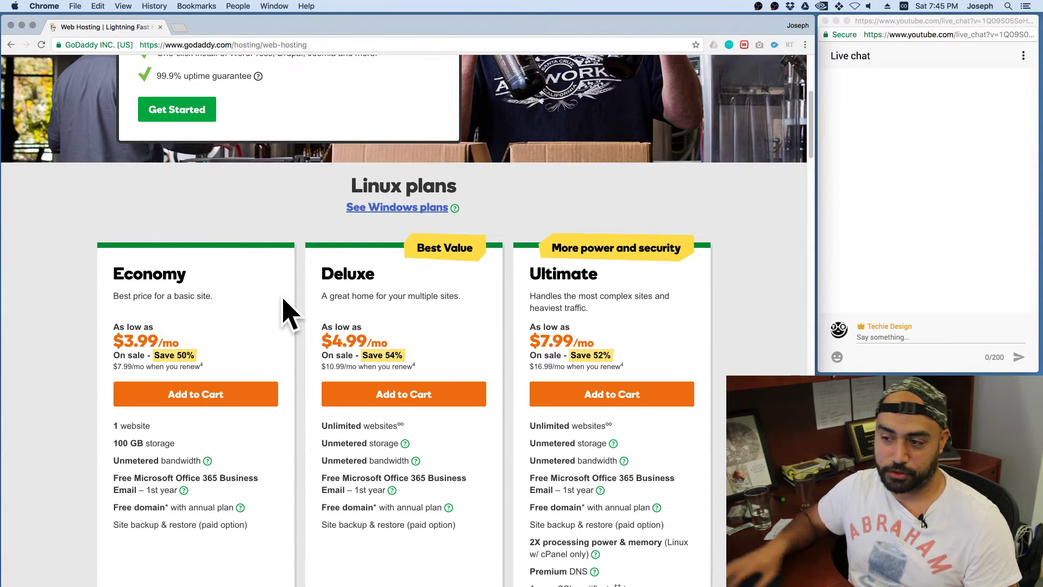
pyautogui.scroll(-4, 298, 320)
pyautogui.scroll(10, 264, 240)
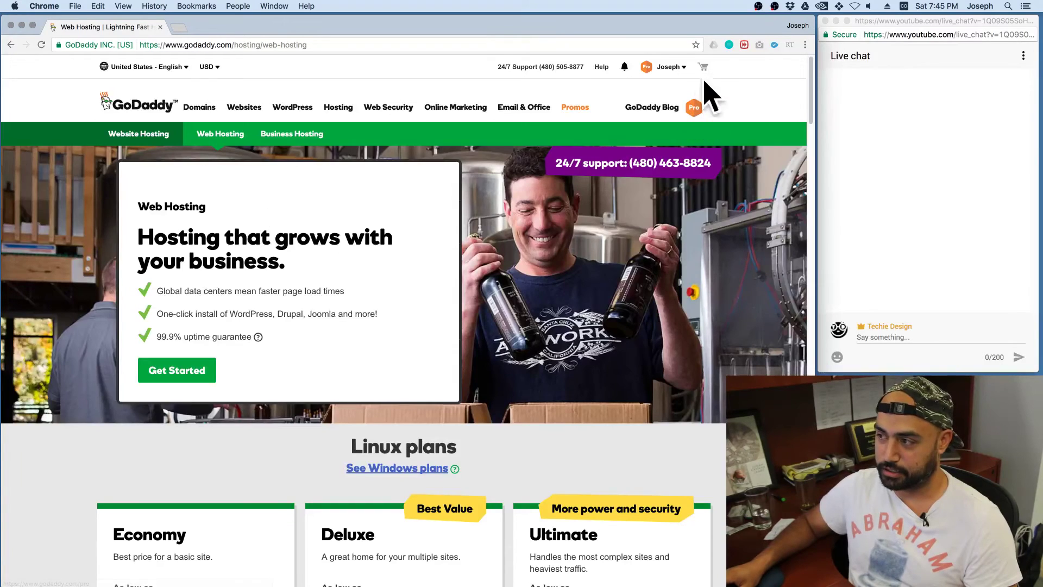
# - Return to the GoDaddy Pro client list and look through the account options and the available Pro tools
pyautogui.click(672, 67)
pyautogui.click(404, 158)
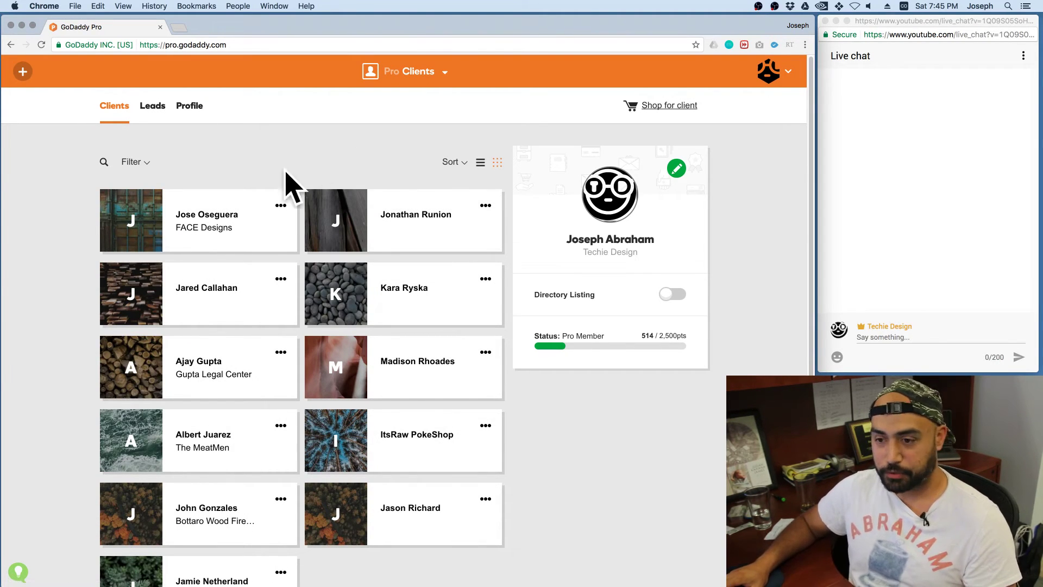
pyautogui.click(771, 72)
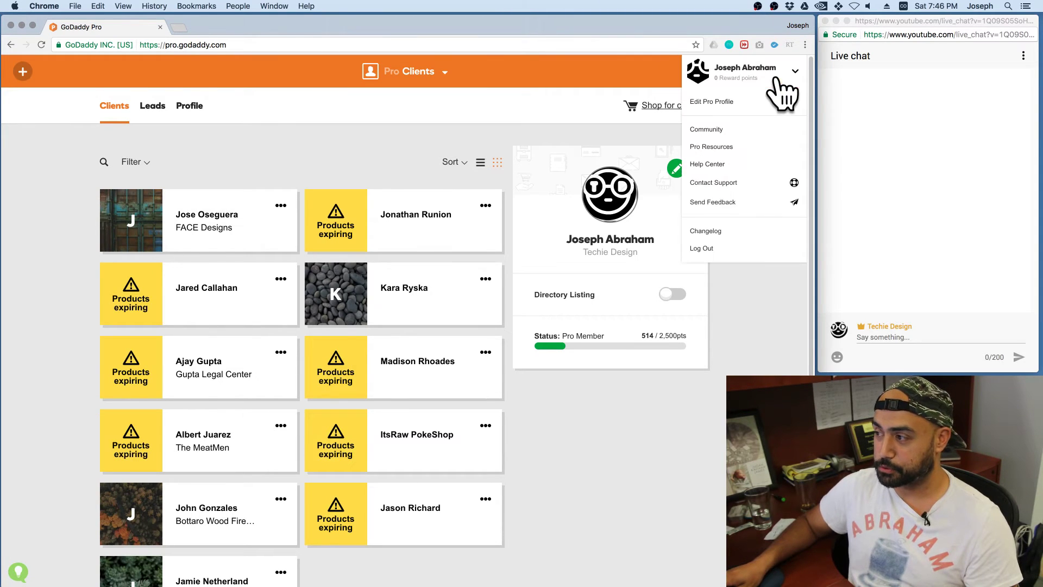
pyautogui.click(726, 69)
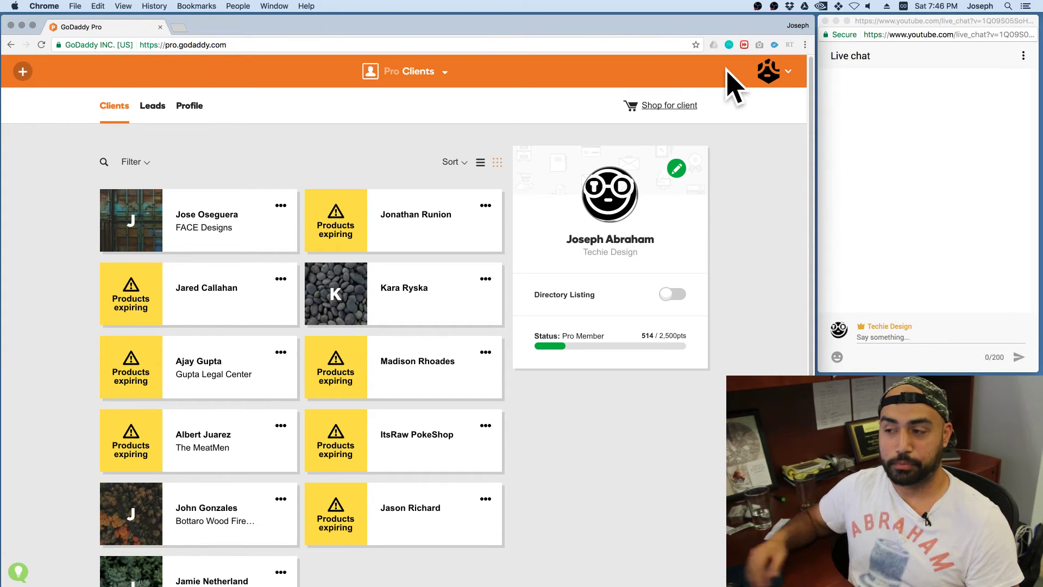
pyautogui.click(424, 87)
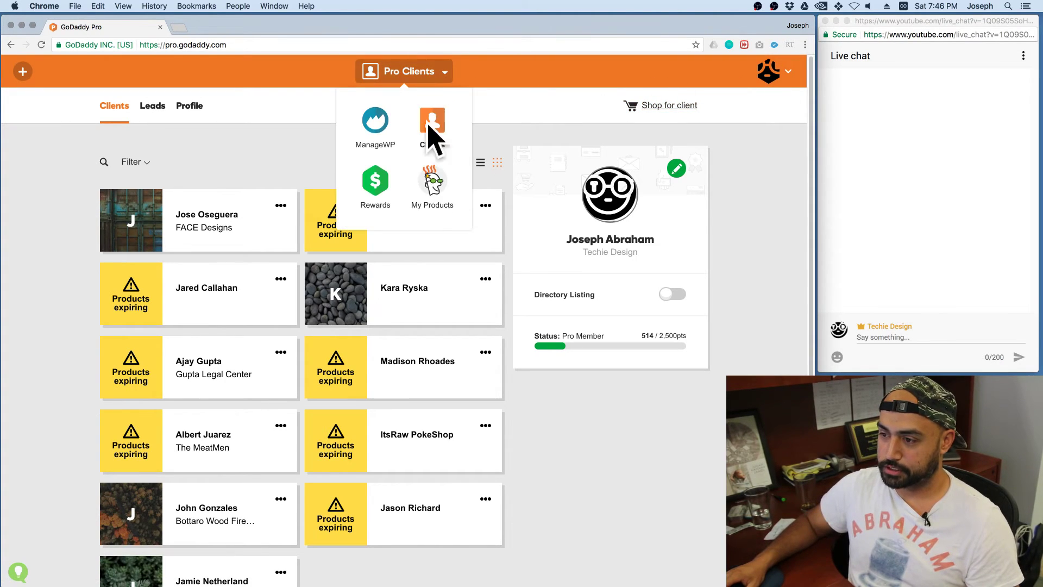
# - Go to My Products, expand the Web Hosting products and open the cPanel of the Linux hosting account
pyautogui.click(429, 127)
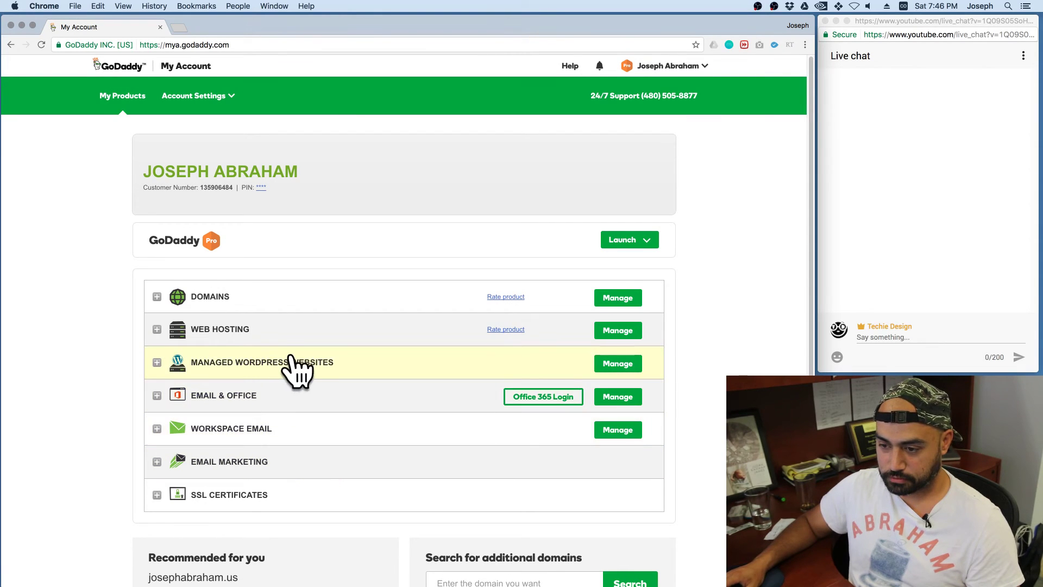
pyautogui.click(278, 331)
pyautogui.scroll(-5, 280, 342)
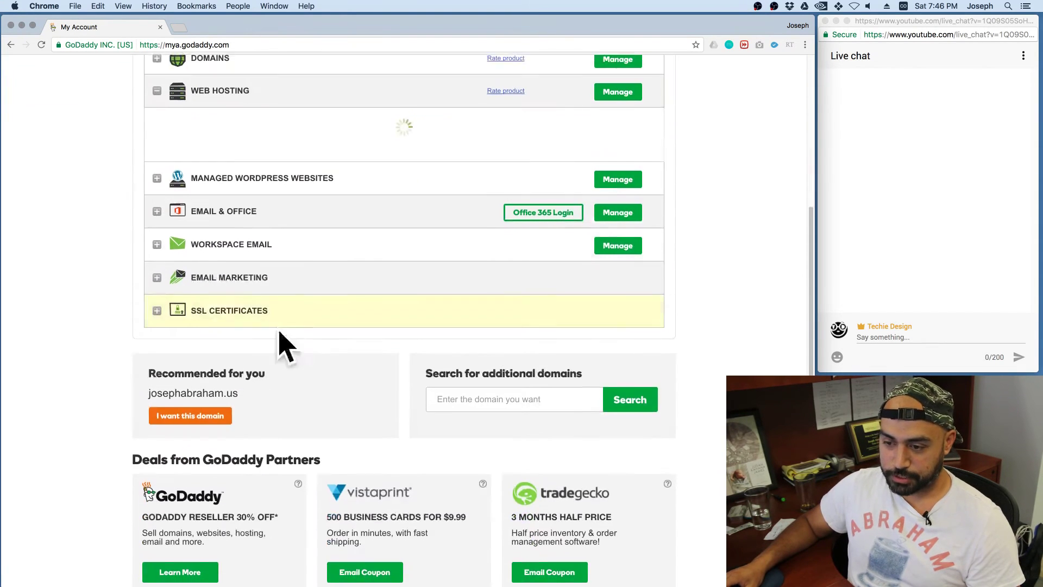
pyautogui.click(625, 143)
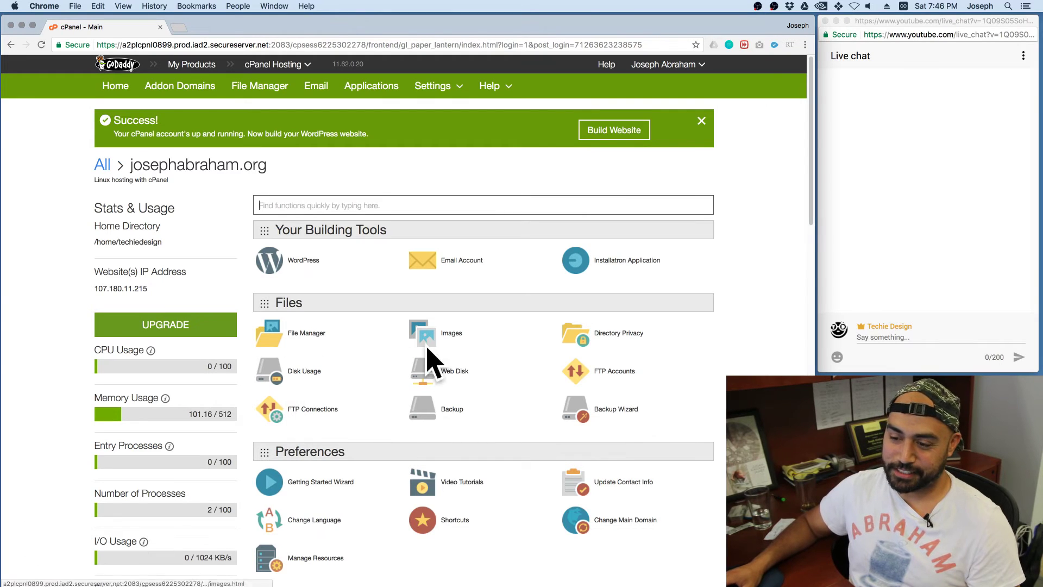
# - Look through the cPanel tool sections and review the existing domains on the Addon Domains page
pyautogui.scroll(-4, 298, 393)
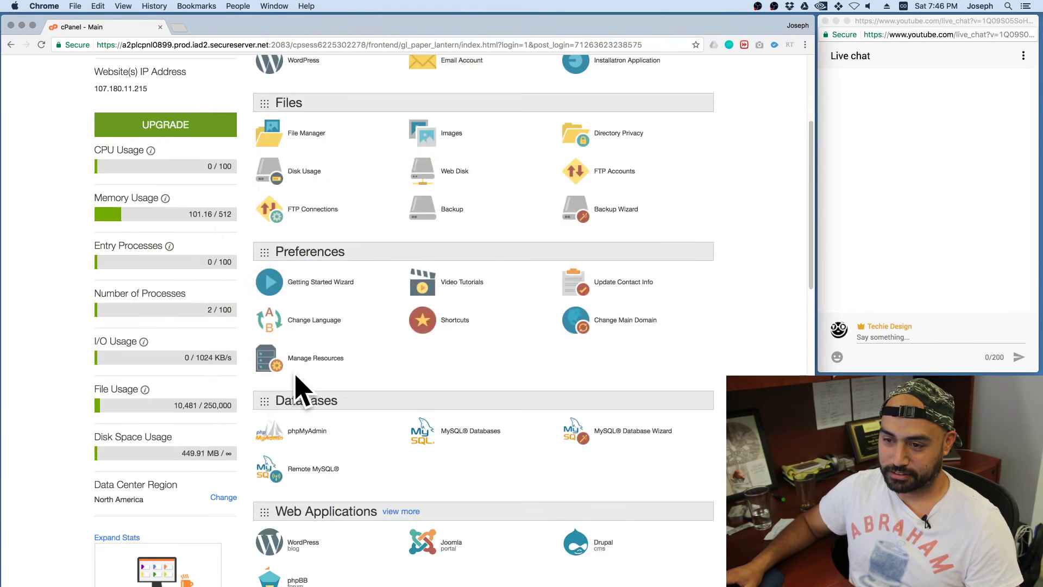
pyautogui.scroll(5, 271, 374)
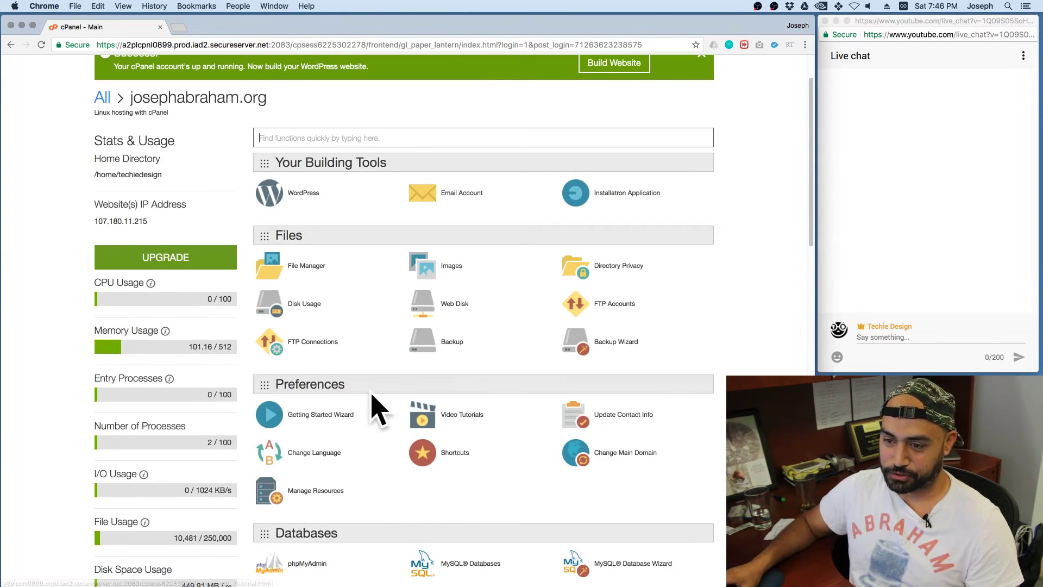
pyautogui.scroll(-4, 413, 407)
pyautogui.scroll(-10, 455, 407)
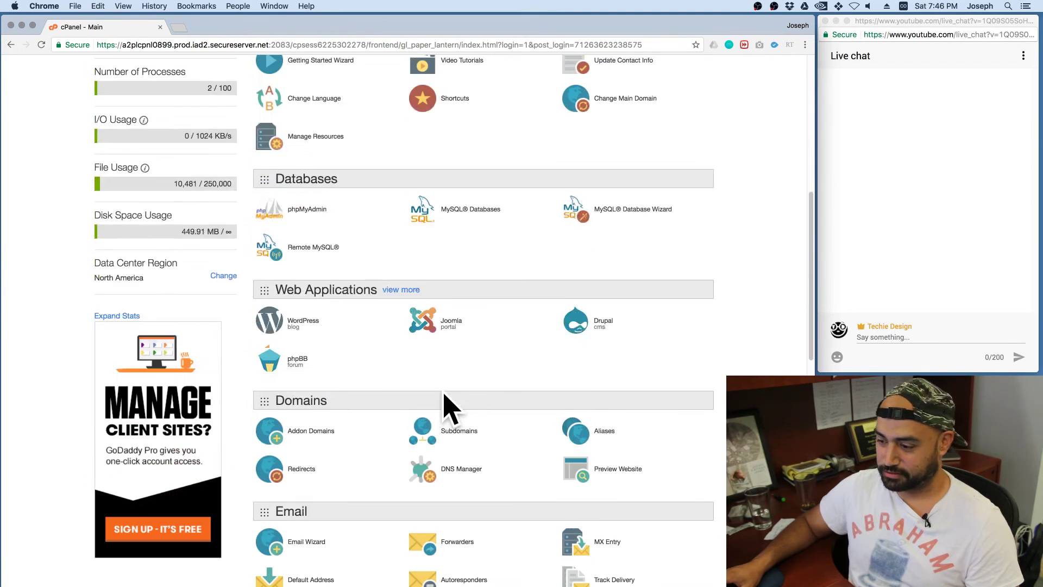
pyautogui.scroll(-9, 444, 407)
pyautogui.scroll(20, 445, 406)
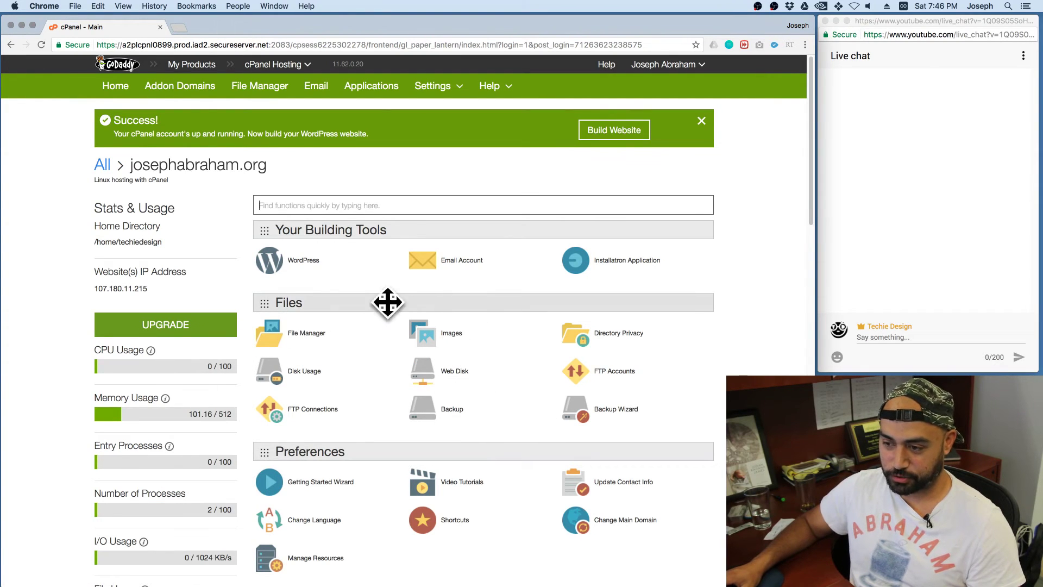
pyautogui.scroll(-1, 354, 275)
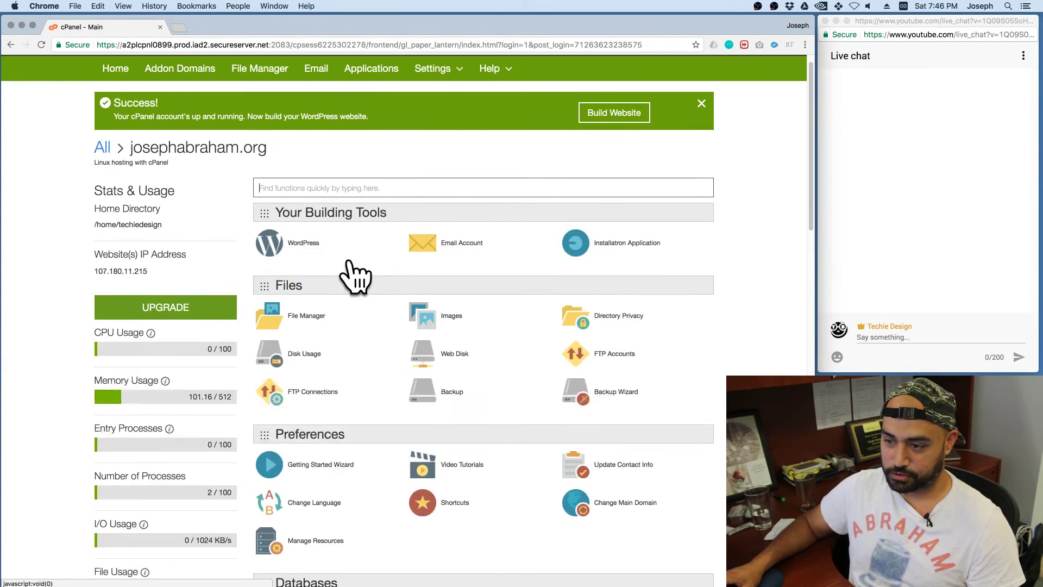
pyautogui.click(195, 70)
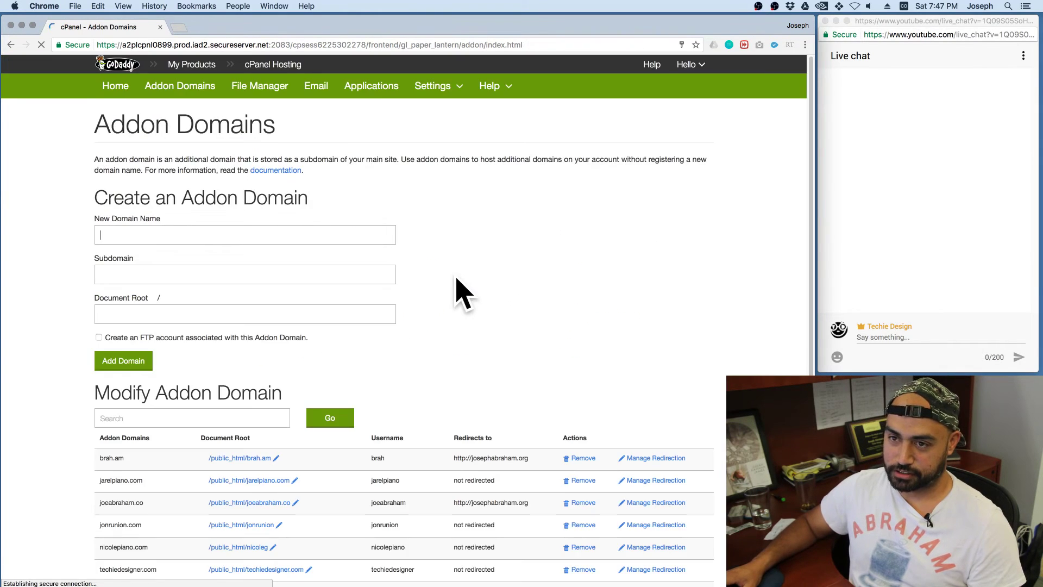
pyautogui.scroll(-2, 369, 348)
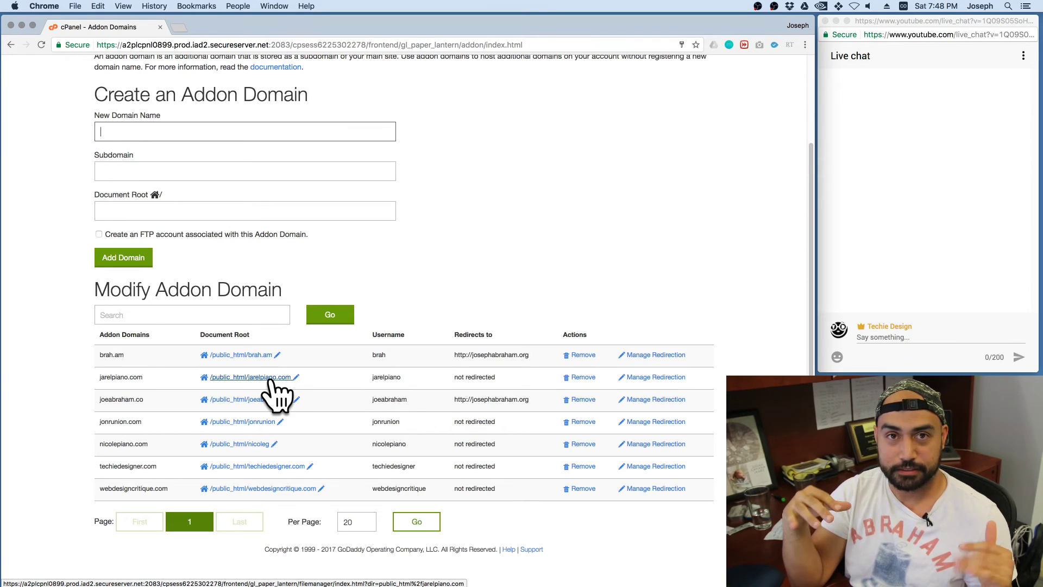
# - Return to My Account, open the Pro Dashboard and look through the client list
pyautogui.click(11, 44)
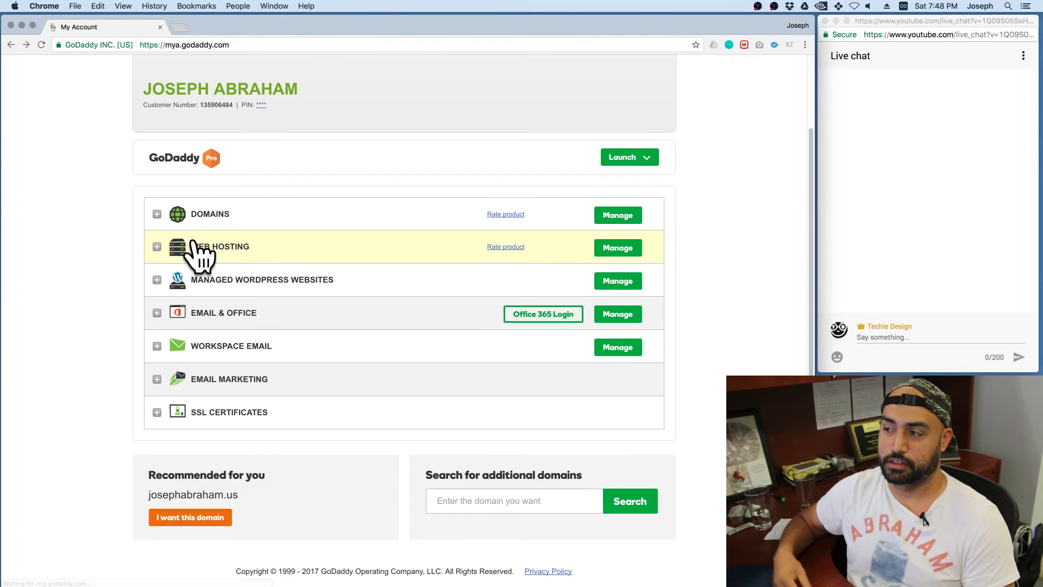
pyautogui.scroll(3, 235, 282)
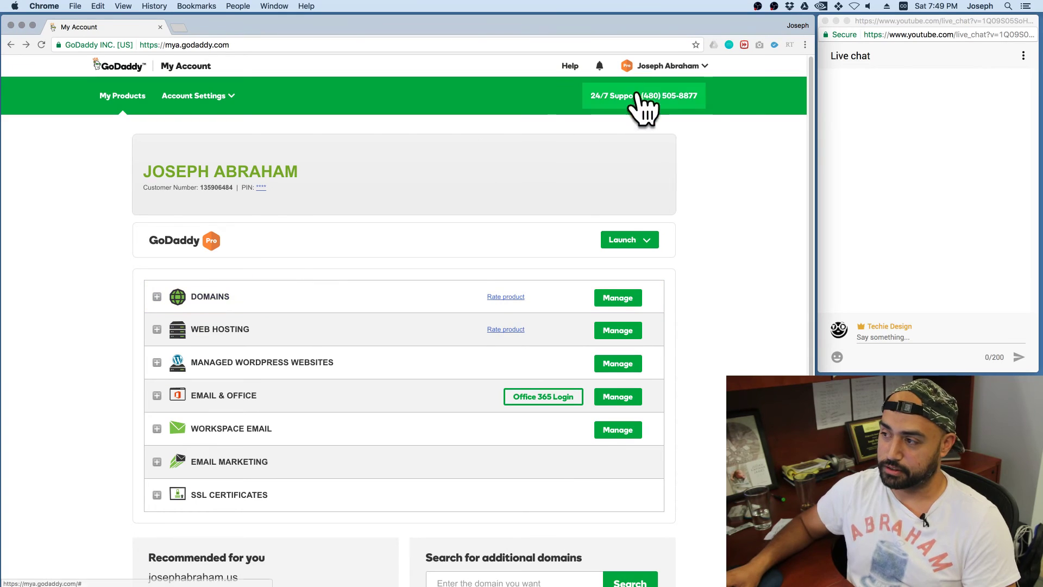
pyautogui.click(674, 66)
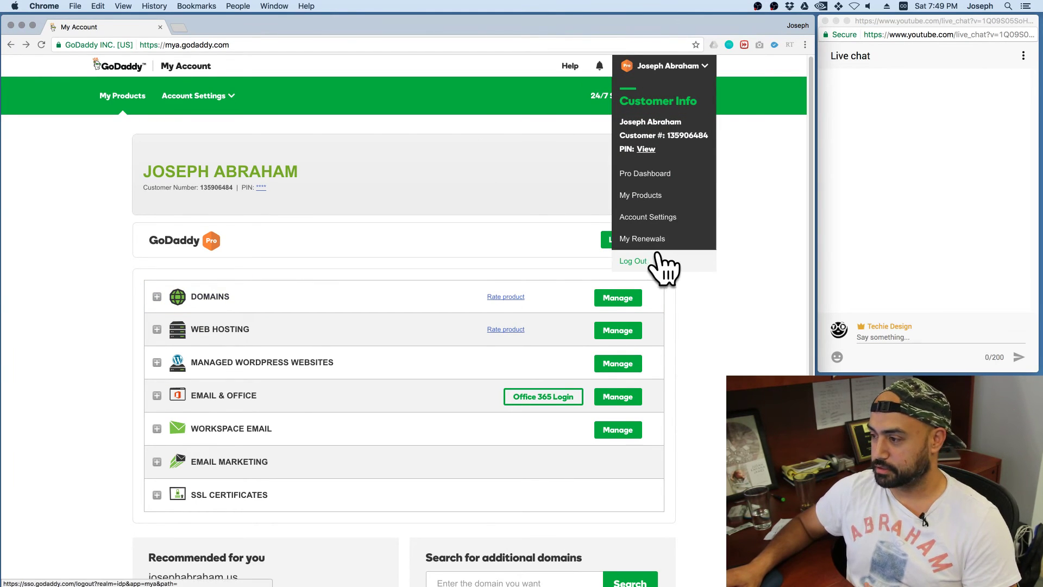
pyautogui.click(652, 174)
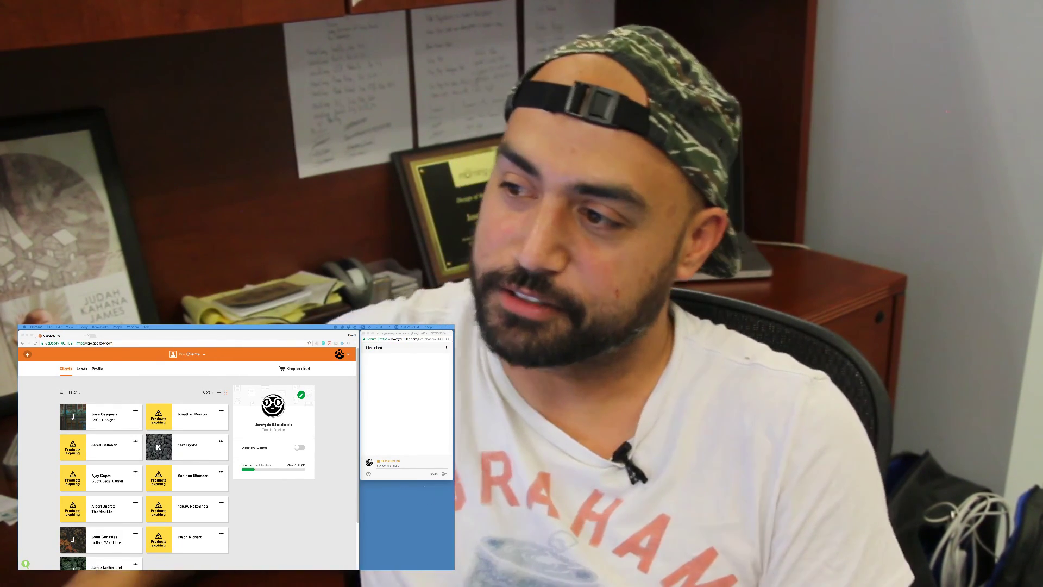
pyautogui.scroll(-2, 273, 426)
pyautogui.scroll(2, 274, 434)
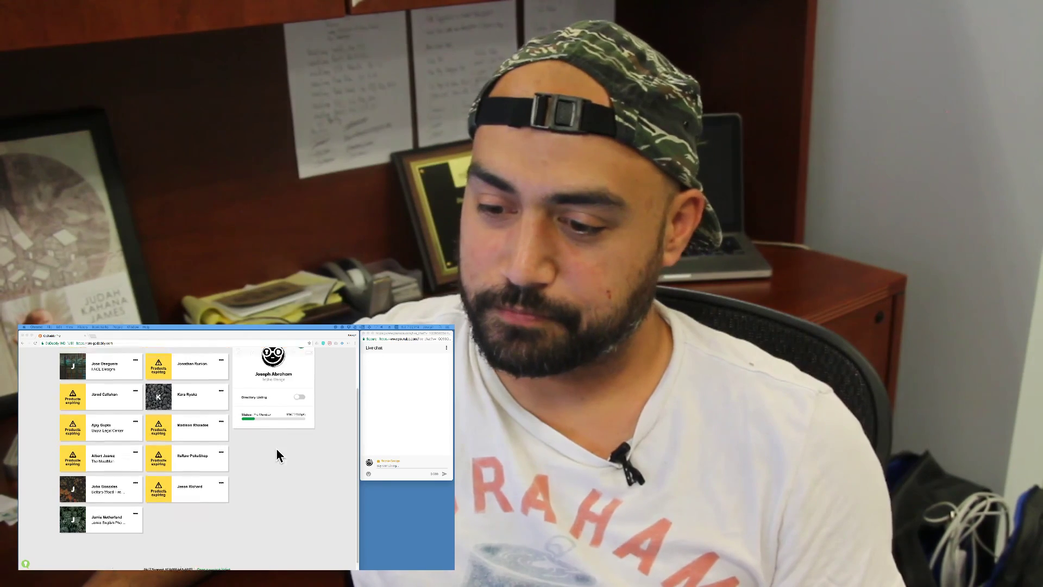